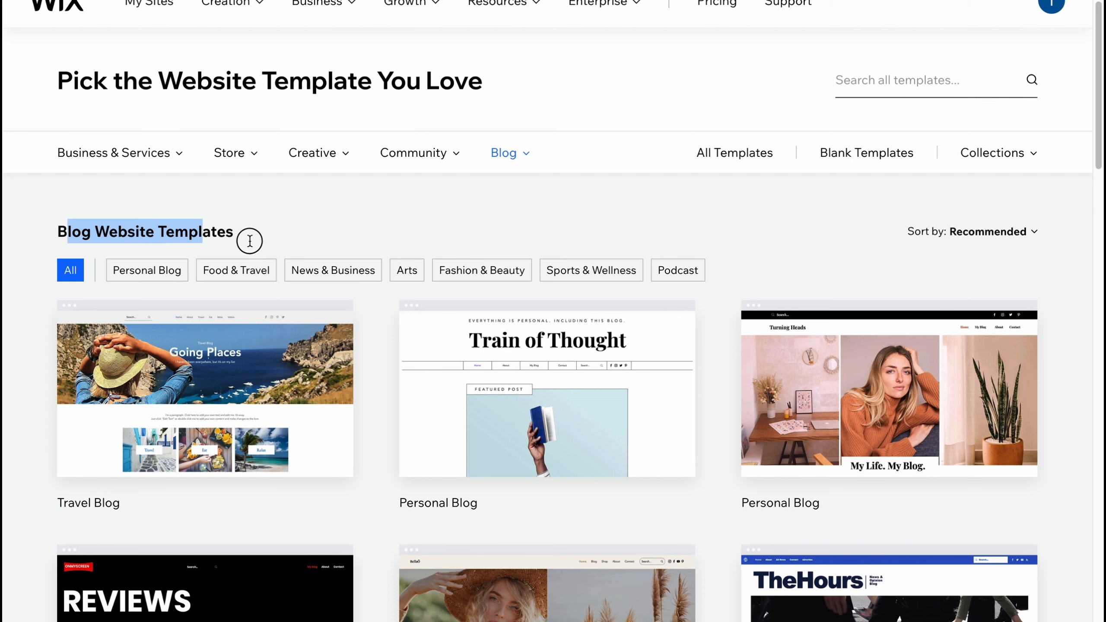
Step: Filter the blog website templates to the Personal Blog category
left_click(398, 210)
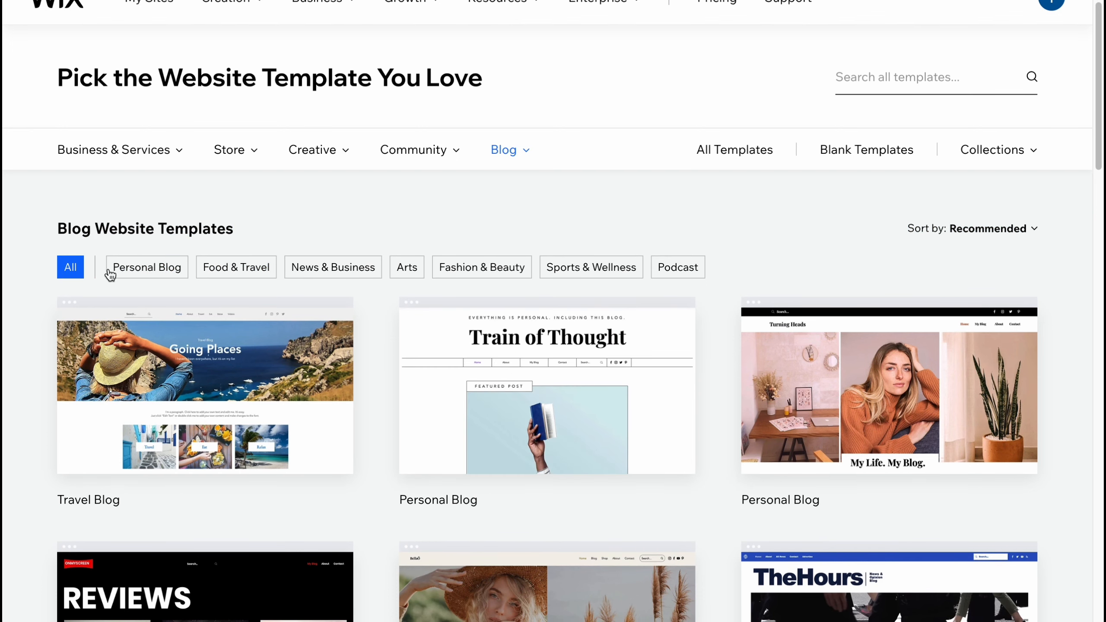
left_click(135, 267)
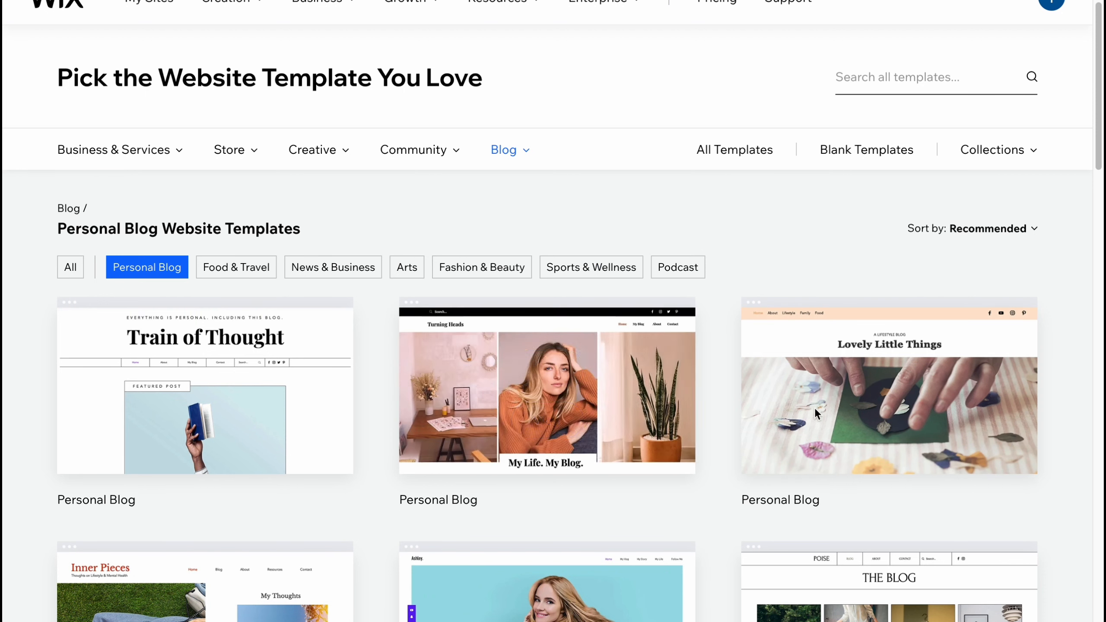
Step: Browse both result pages of personal blog templates to compare the available designs
mouse_move(452, 344)
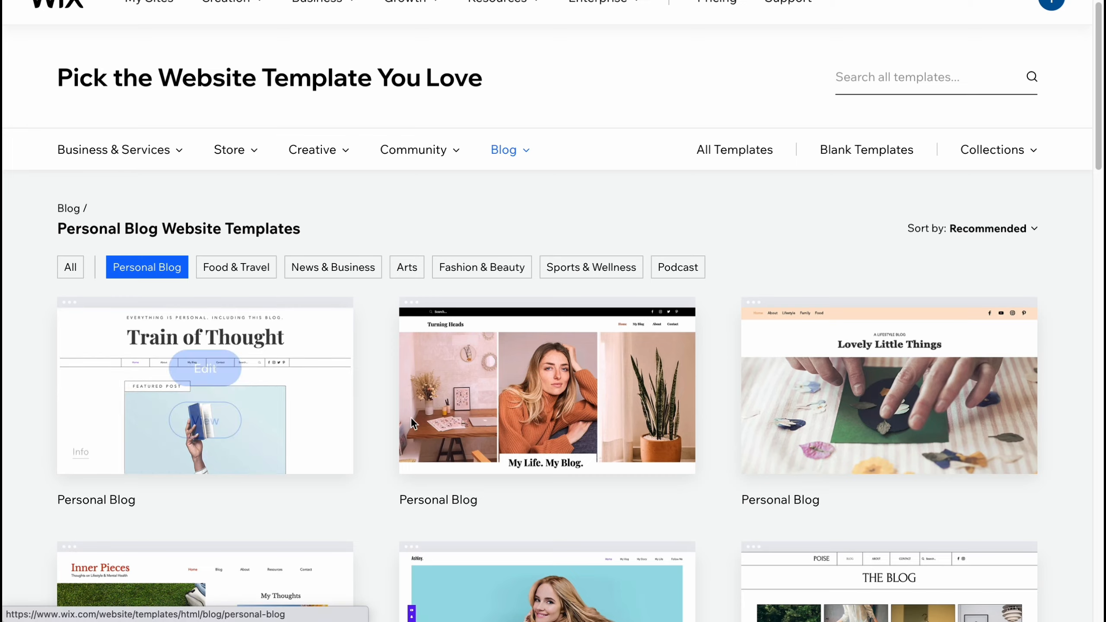
scroll(471, 458, "down", 1)
scroll(471, 458, "down", 3)
scroll(708, 383, "up", 1)
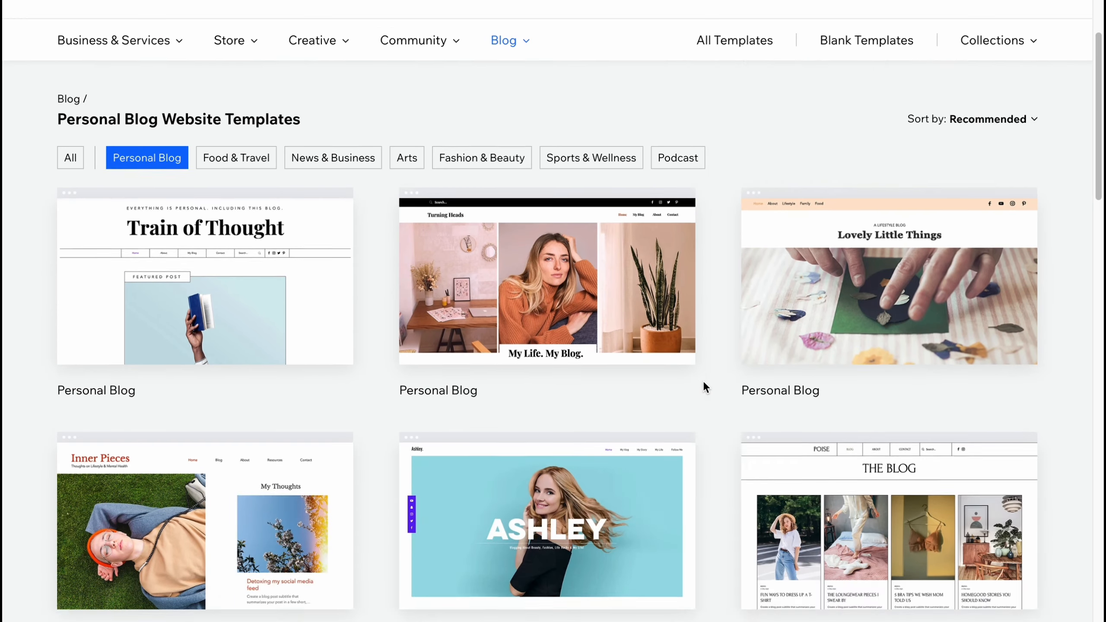
scroll(705, 348, "down", 5)
scroll(688, 327, "down", 20)
scroll(657, 328, "up", 5)
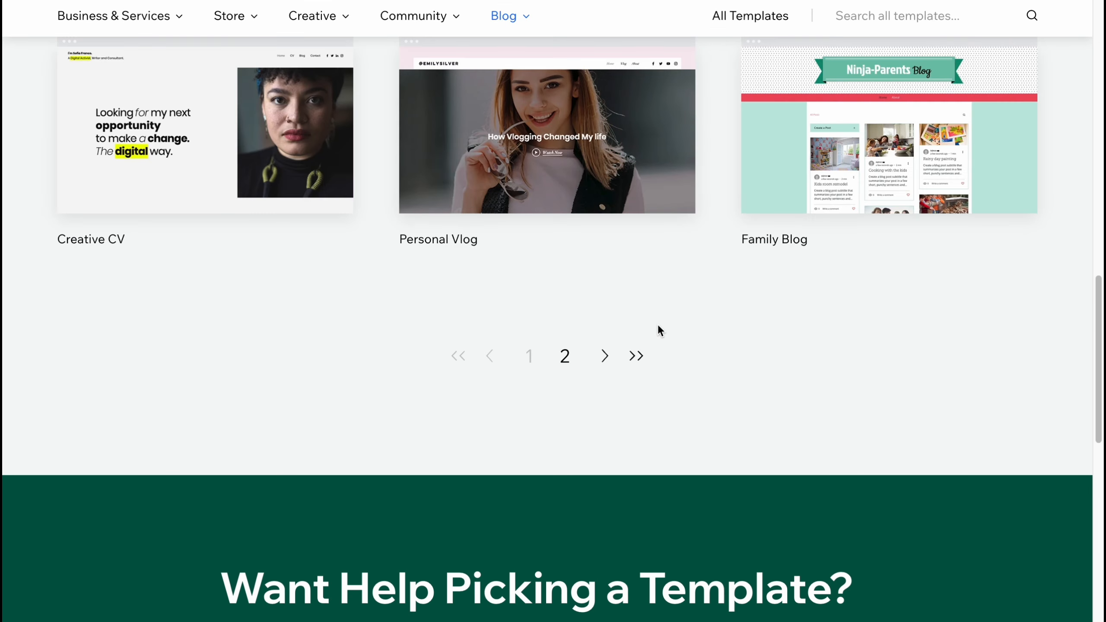
scroll(660, 341, "down", 3)
scroll(662, 351, "up", 8)
scroll(573, 563, "down", 1)
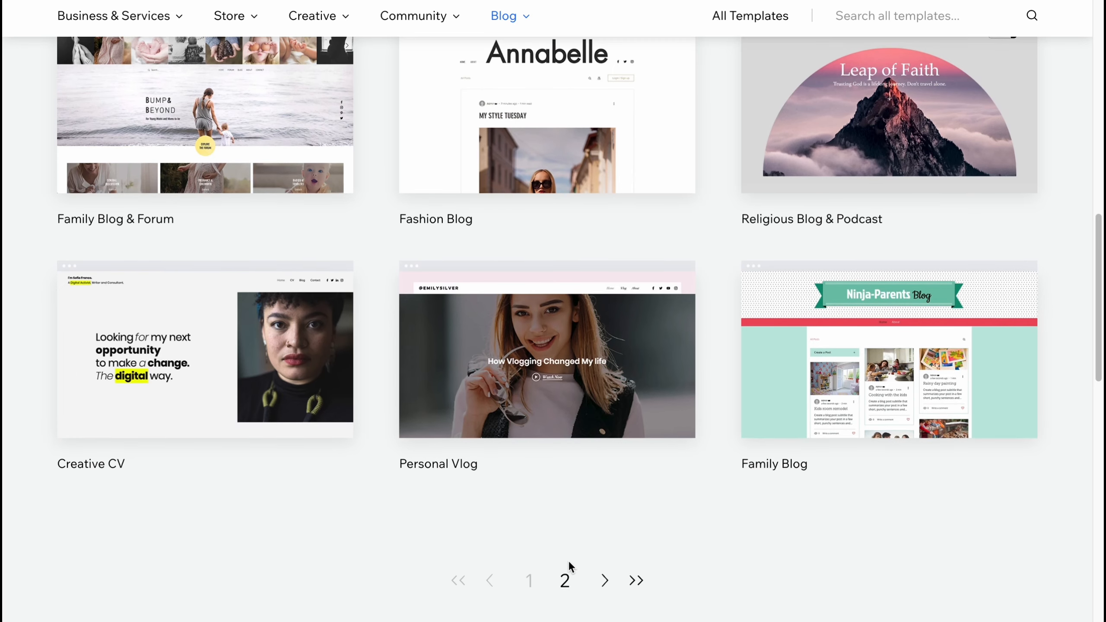
left_click(565, 582)
scroll(523, 474, "down", 3)
left_click(530, 455)
scroll(553, 440, "down", 3)
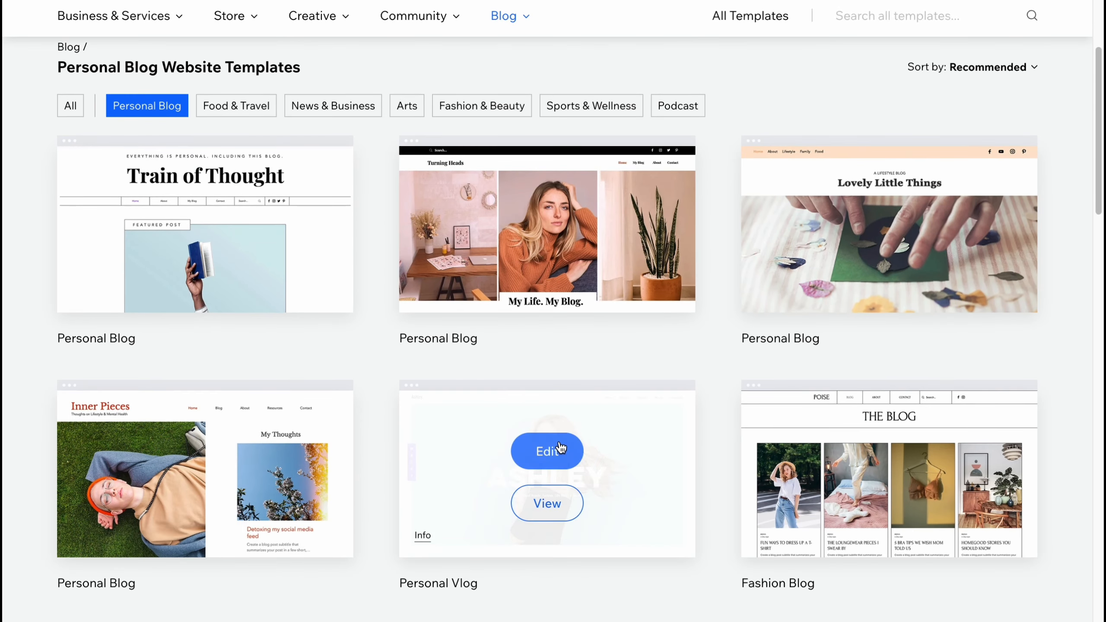
Step: Preview the Inner Pieces personal blog template, dismiss its starting-point dialog and open the template for editing
mouse_move(130, 466)
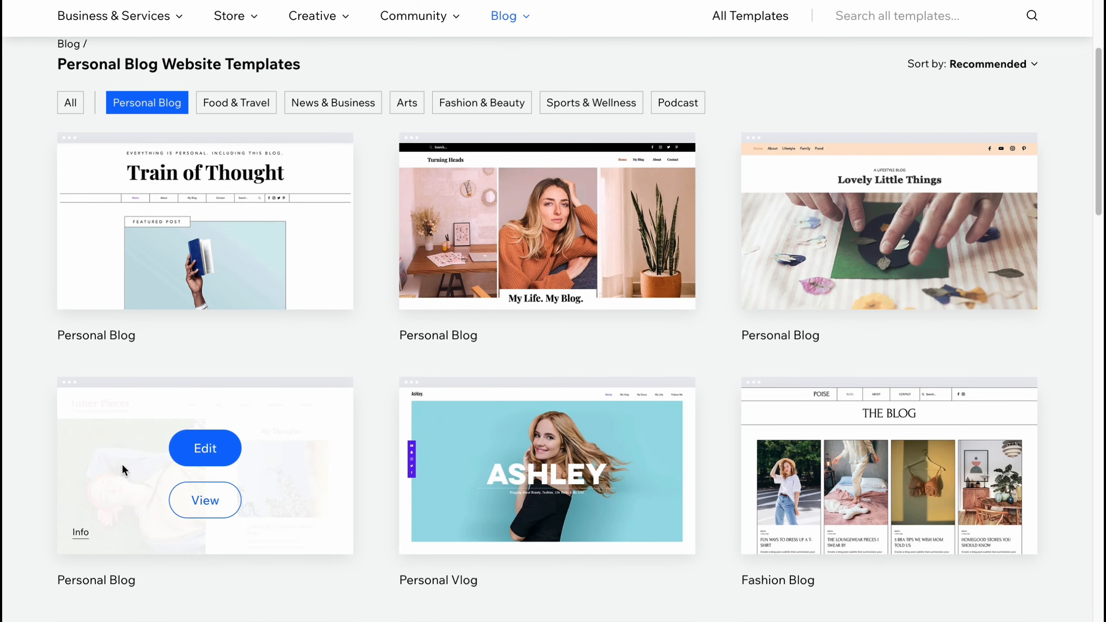
left_click(212, 499)
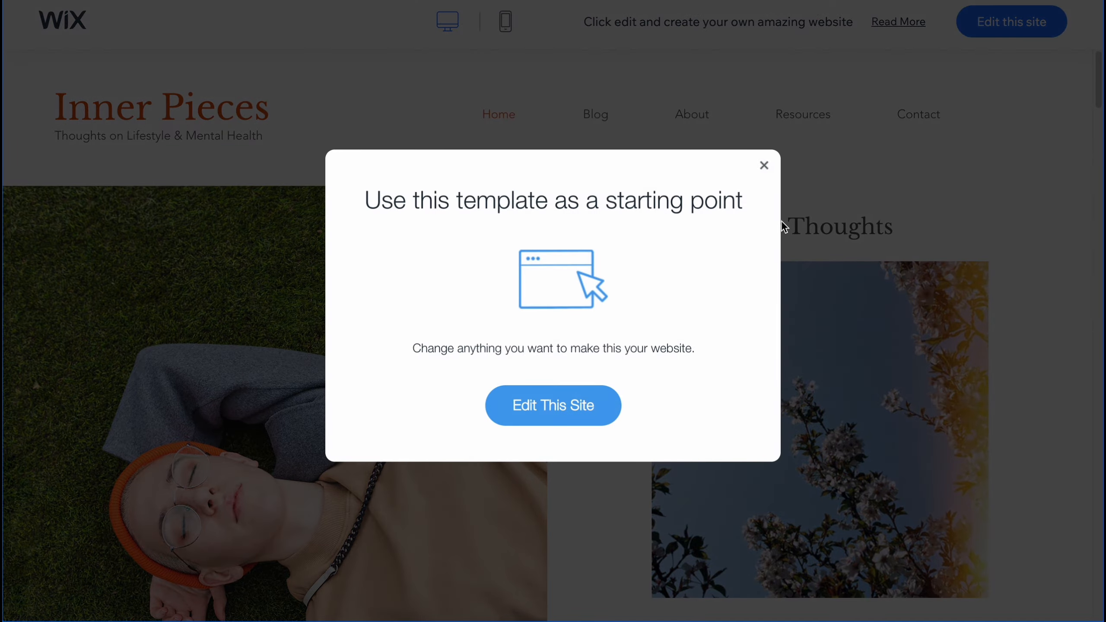
left_click(764, 166)
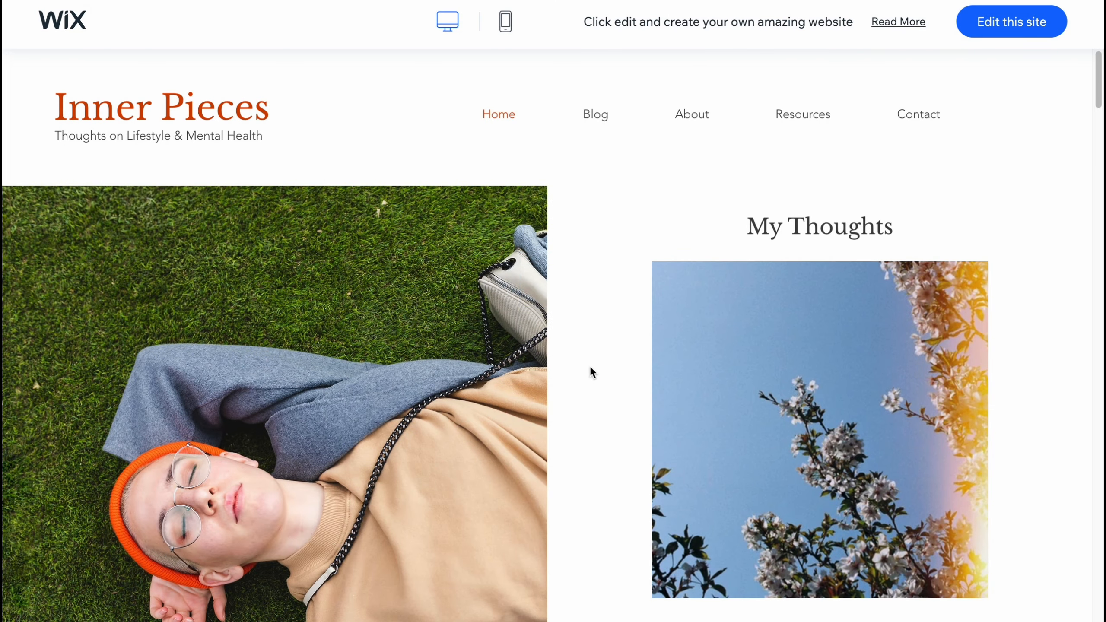
scroll(503, 375, "down", 10)
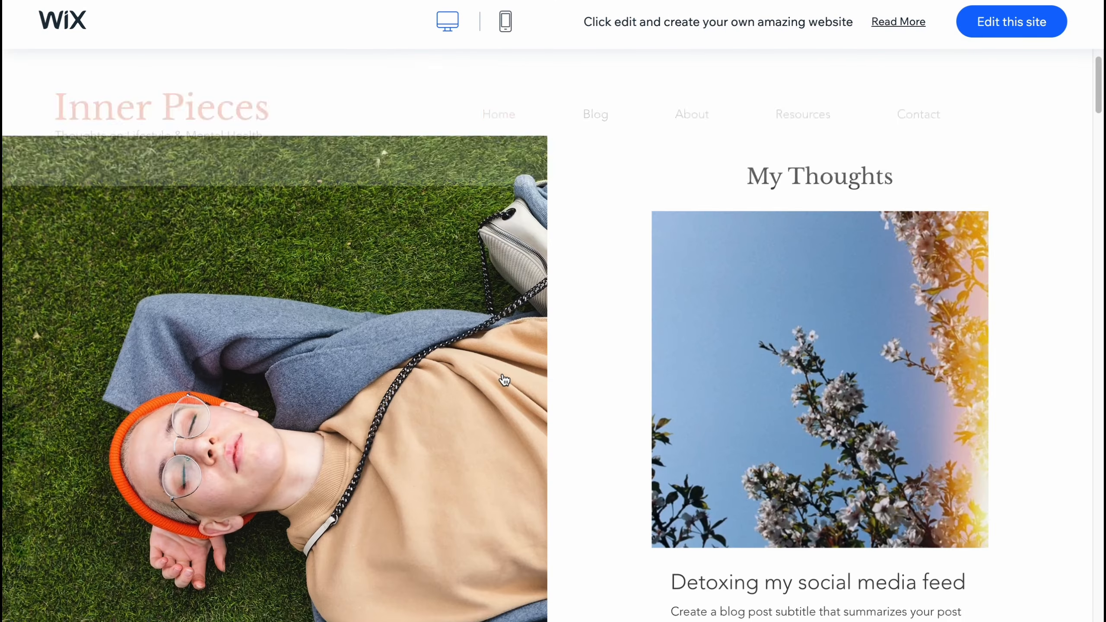
left_click(1017, 27)
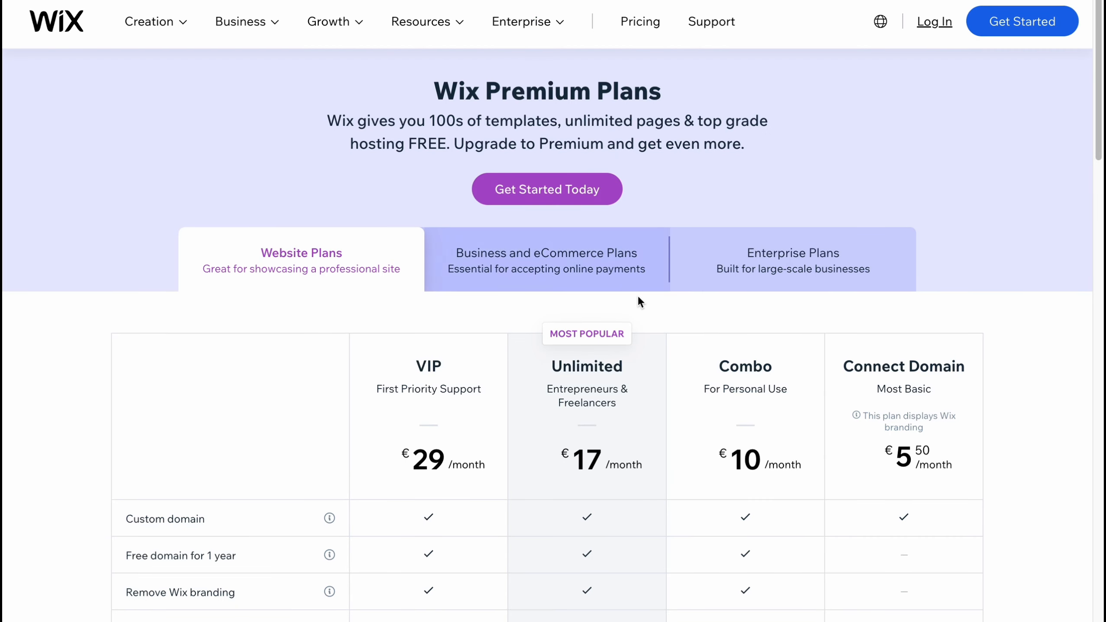
Step: Review the Website Plans comparison table, checking prices and included features of each premium plan
scroll(633, 297, "down", 3)
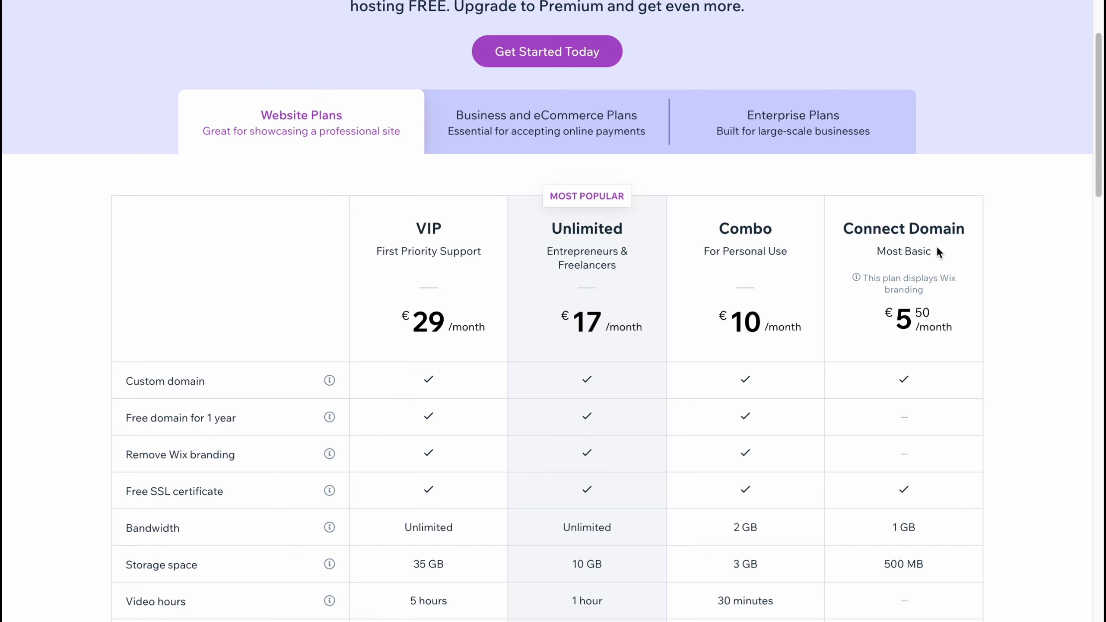
scroll(903, 310, "down", 2)
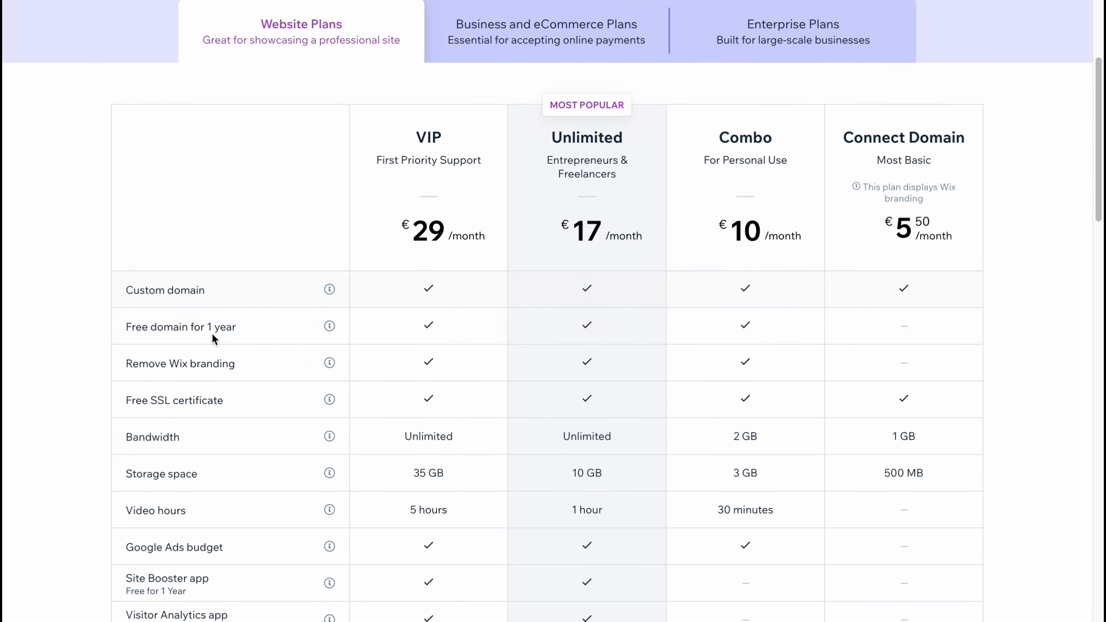
scroll(741, 483, "down", 7)
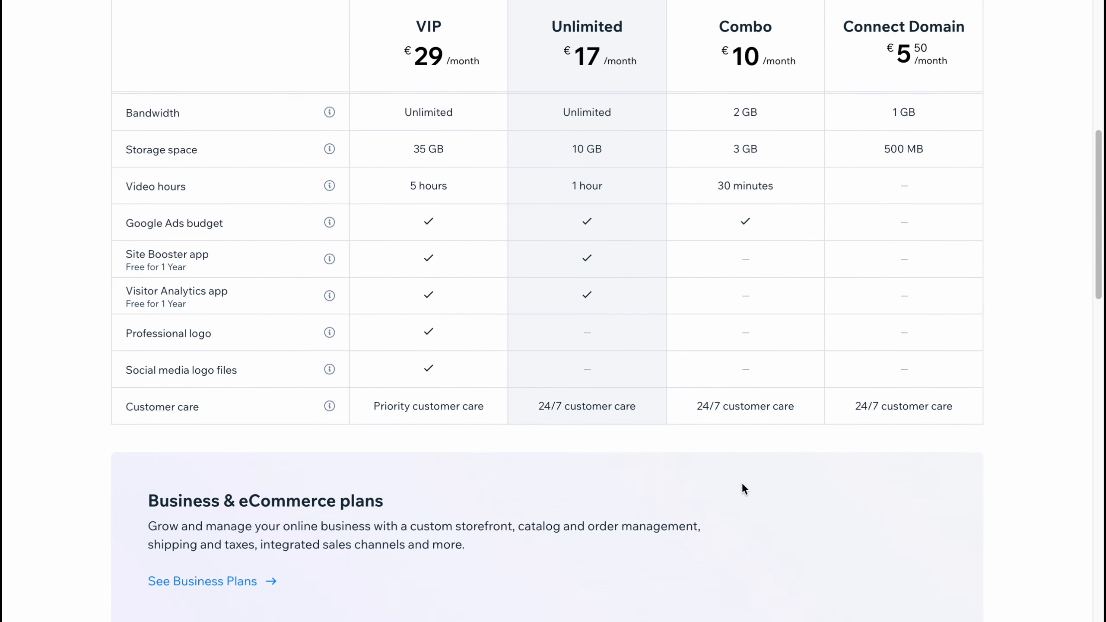
scroll(741, 482, "up", 12)
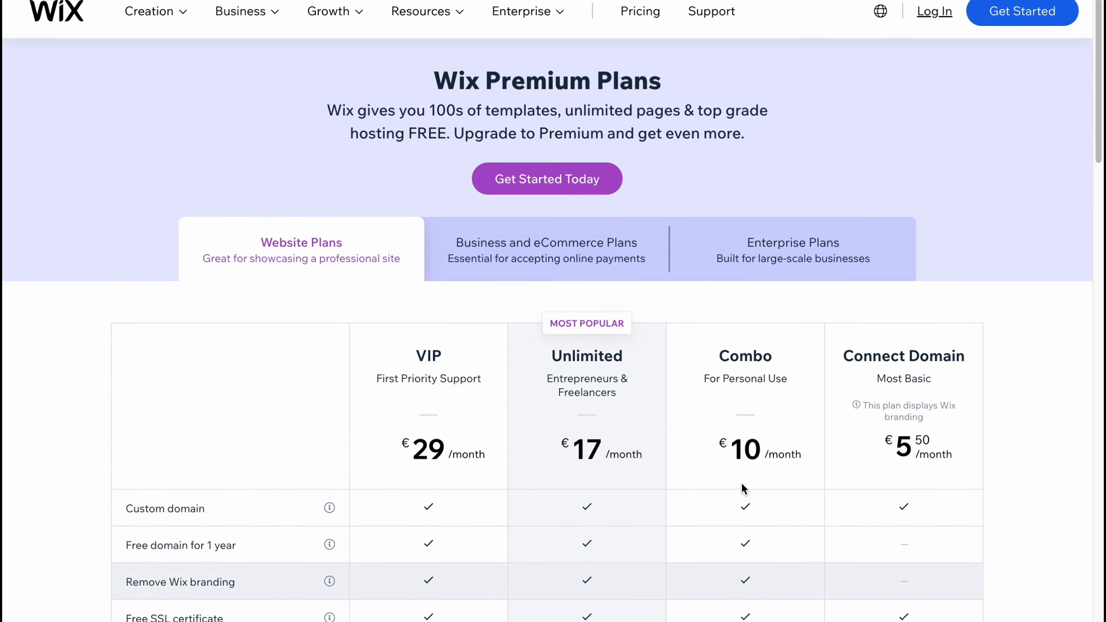
scroll(592, 394, "down", 1)
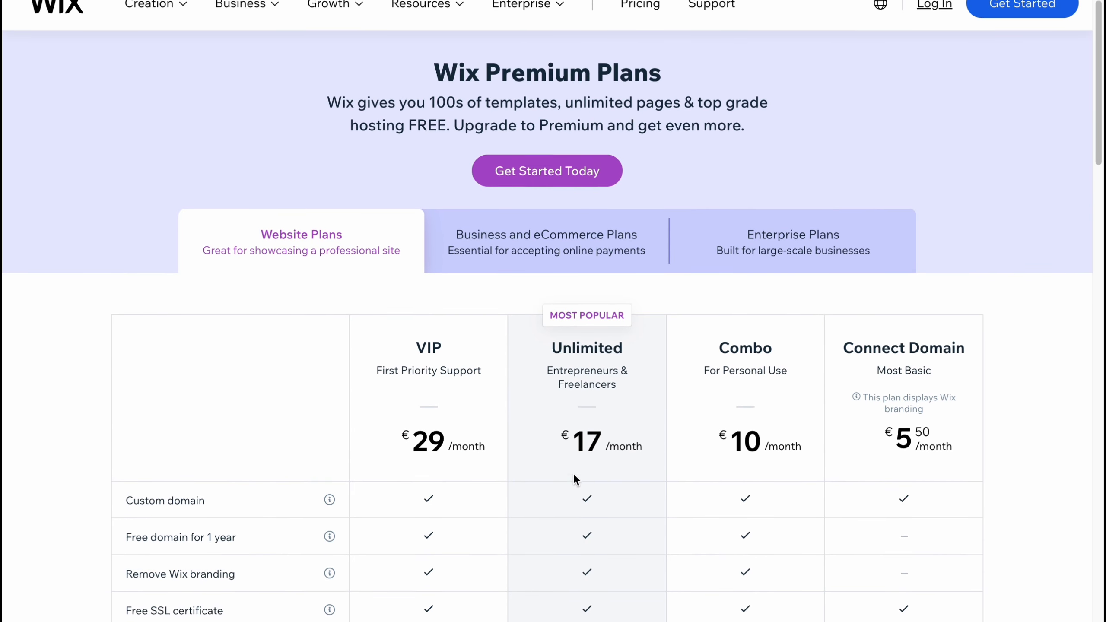
scroll(579, 440, "down", 1)
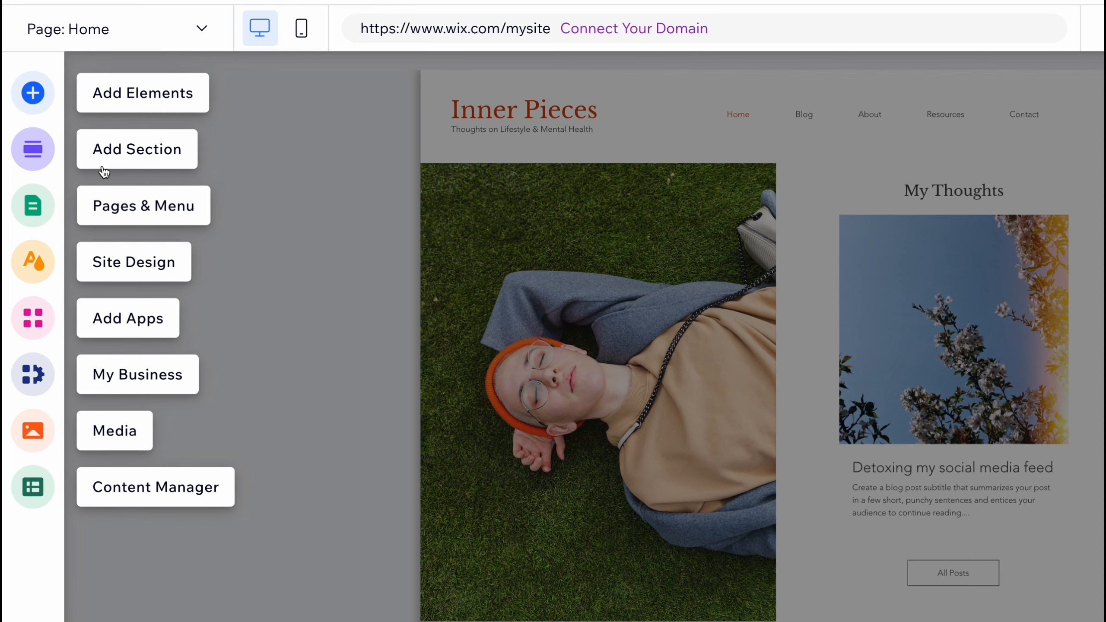
Step: Look through the text and paragraph elements and the section designs that can be added to the site
left_click(51, 92)
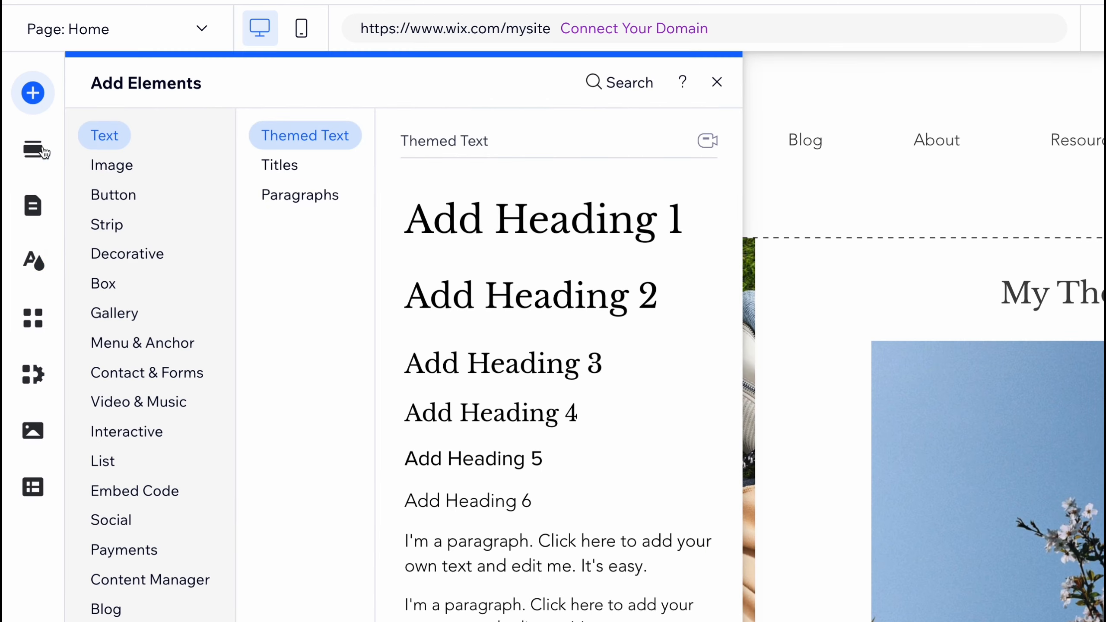
left_click(320, 211)
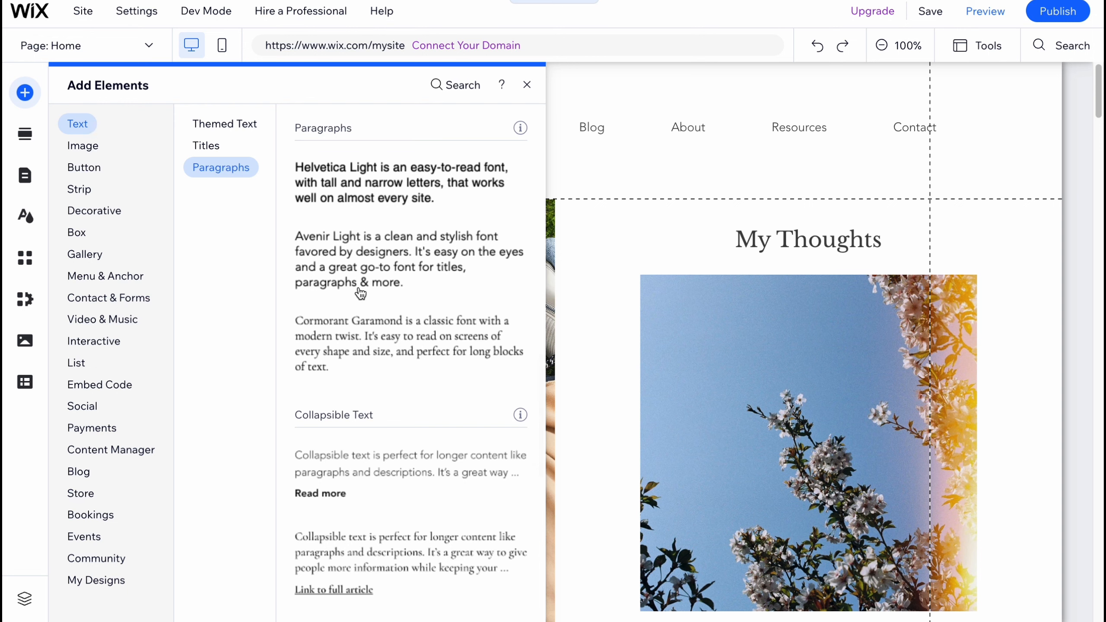
left_click(24, 134)
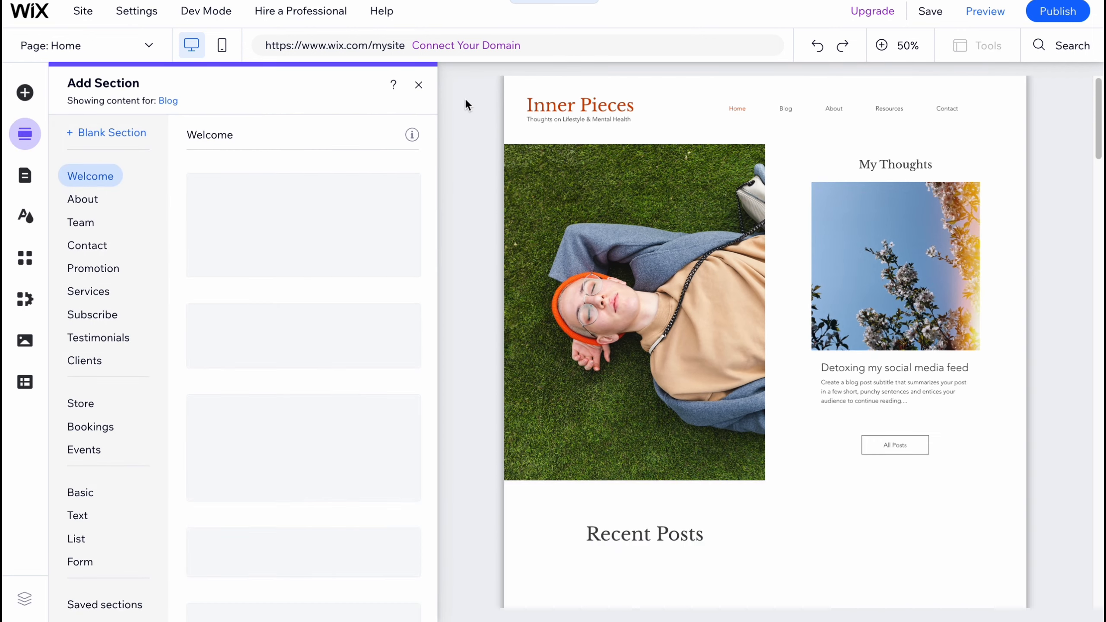
left_click(419, 85)
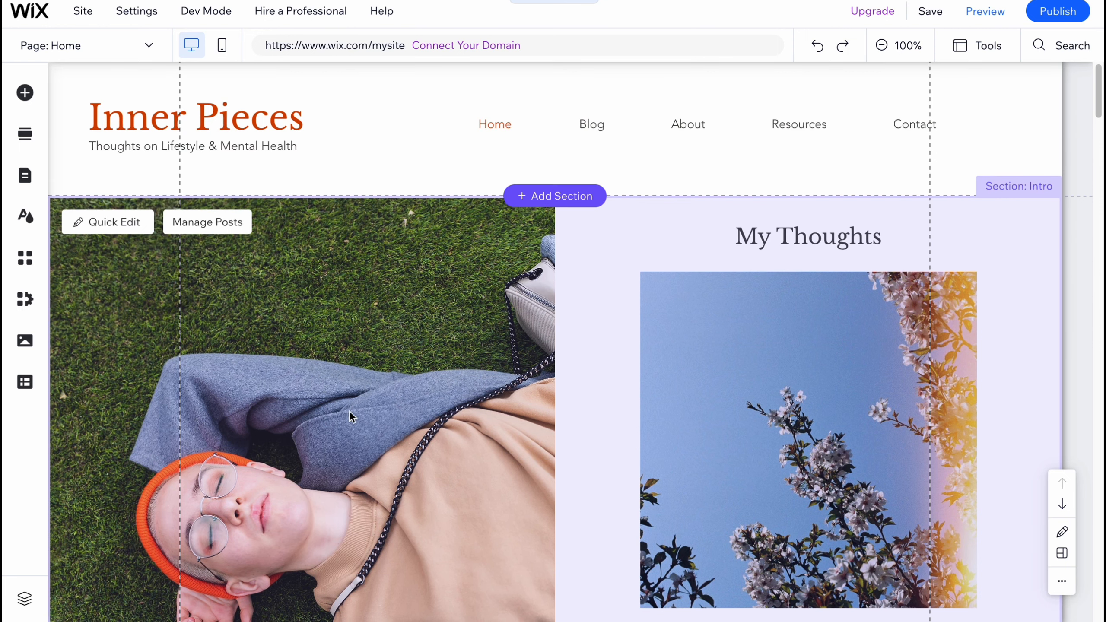
Step: Examine the home page's Intro section and select its post list under My Thoughts
scroll(341, 408, "down", 5)
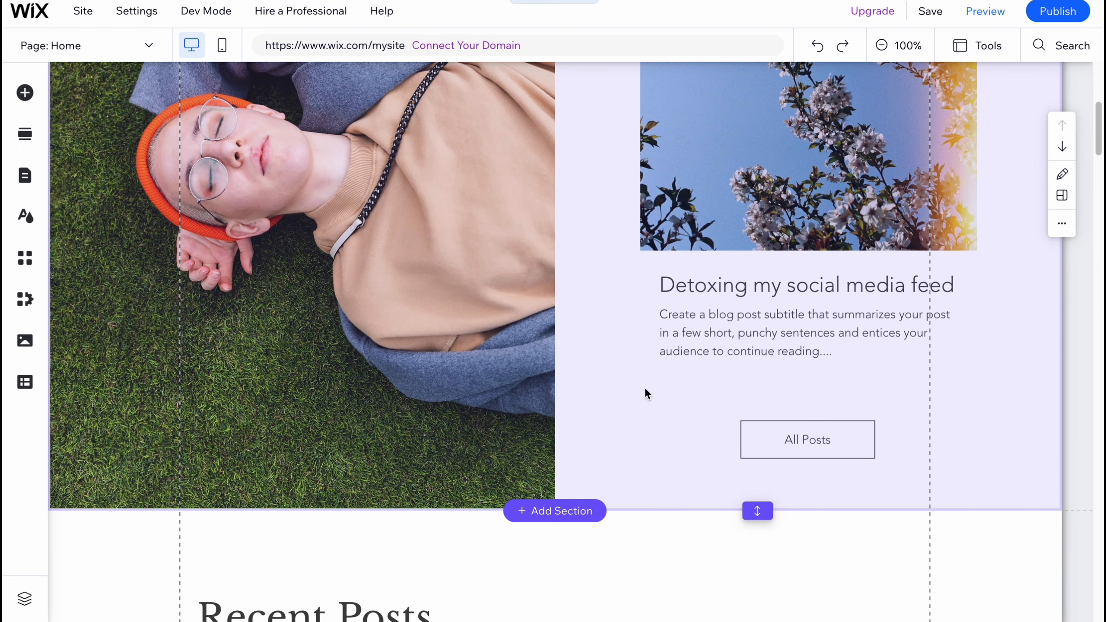
scroll(477, 331, "up", 3)
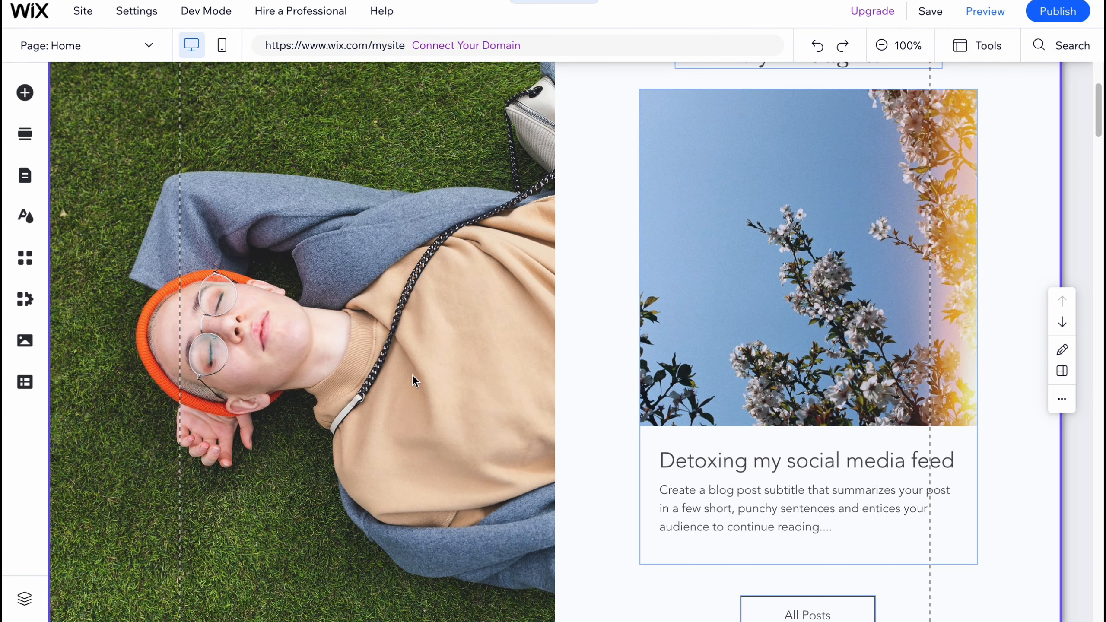
left_click(768, 467)
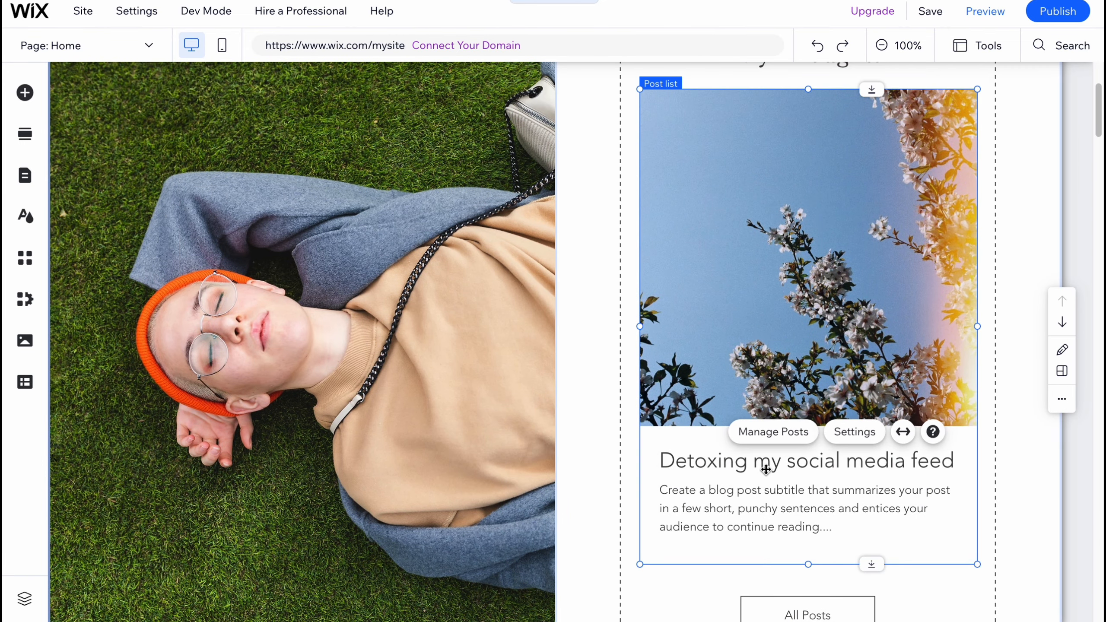
double_click(715, 464)
left_click(714, 465)
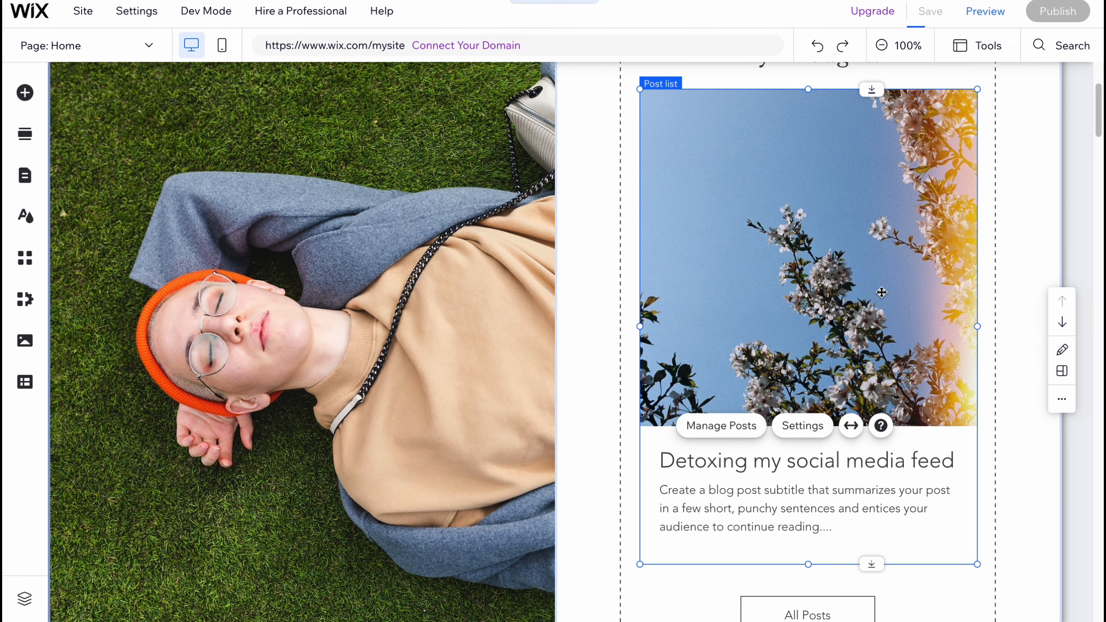
Step: Replace the header's site title text with HelperMan
scroll(780, 292, "up", 4)
left_click(150, 125)
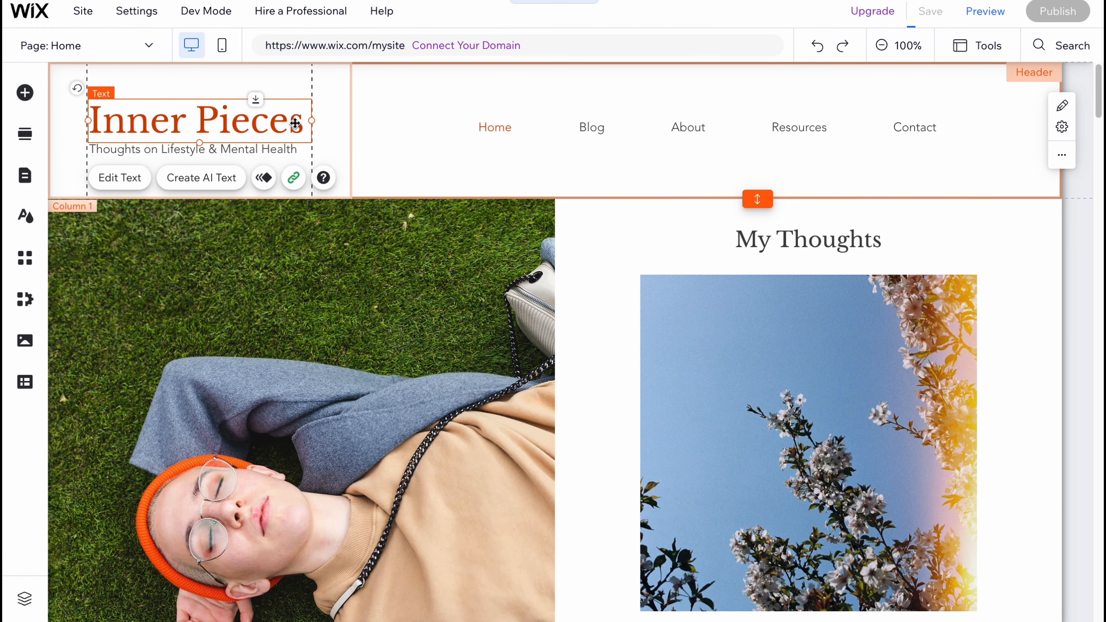
left_click(120, 177)
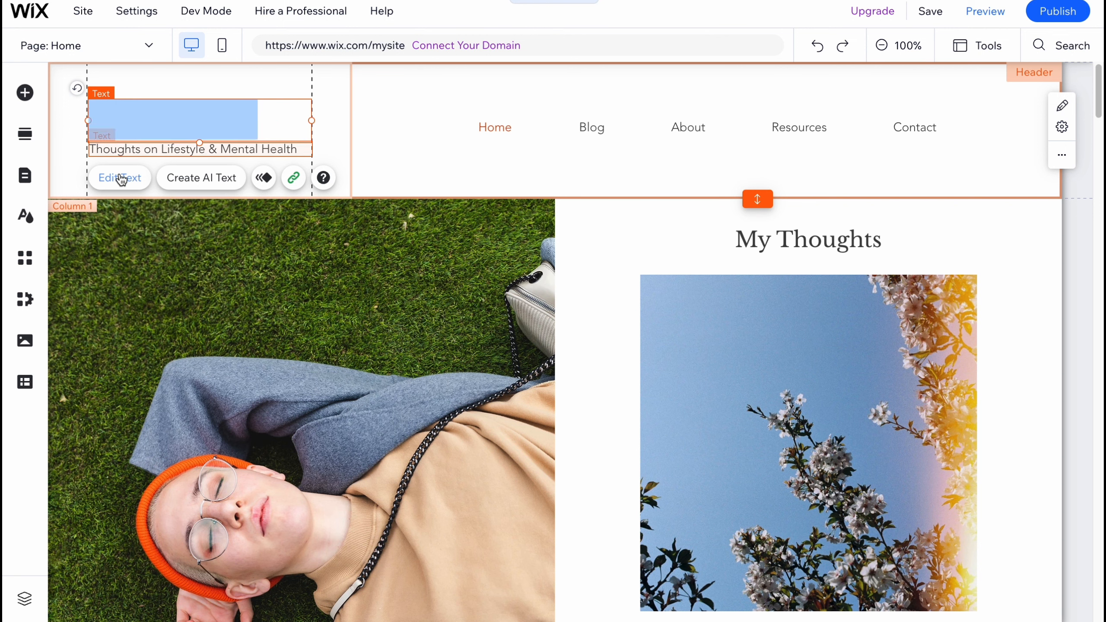
type("HelperMan")
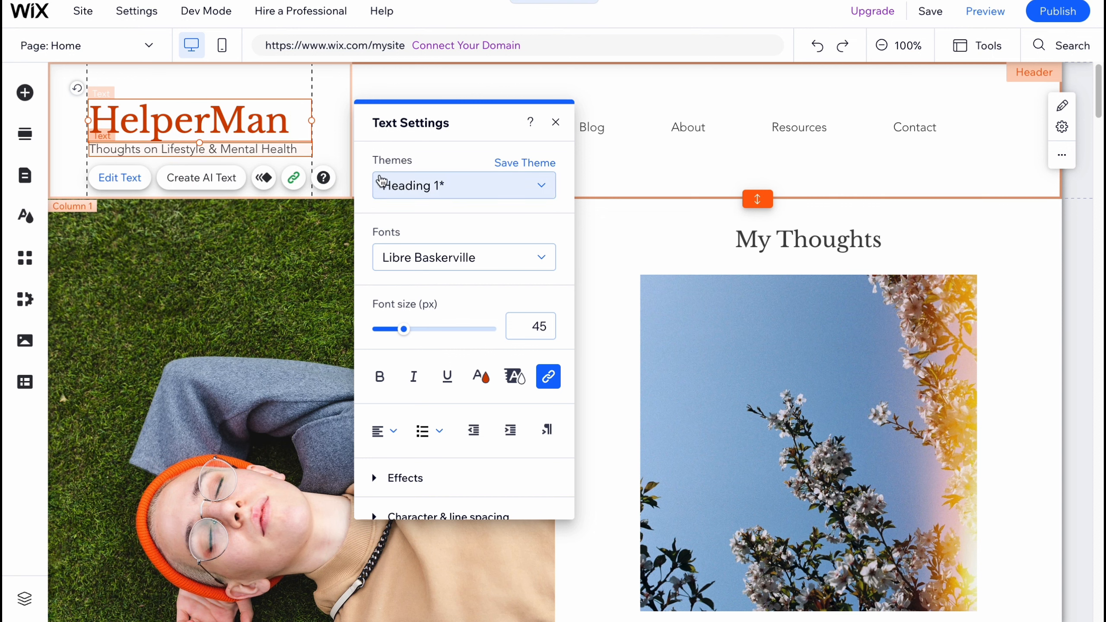
Step: Try to change the site title's font to Lulo Clean
left_click(487, 261)
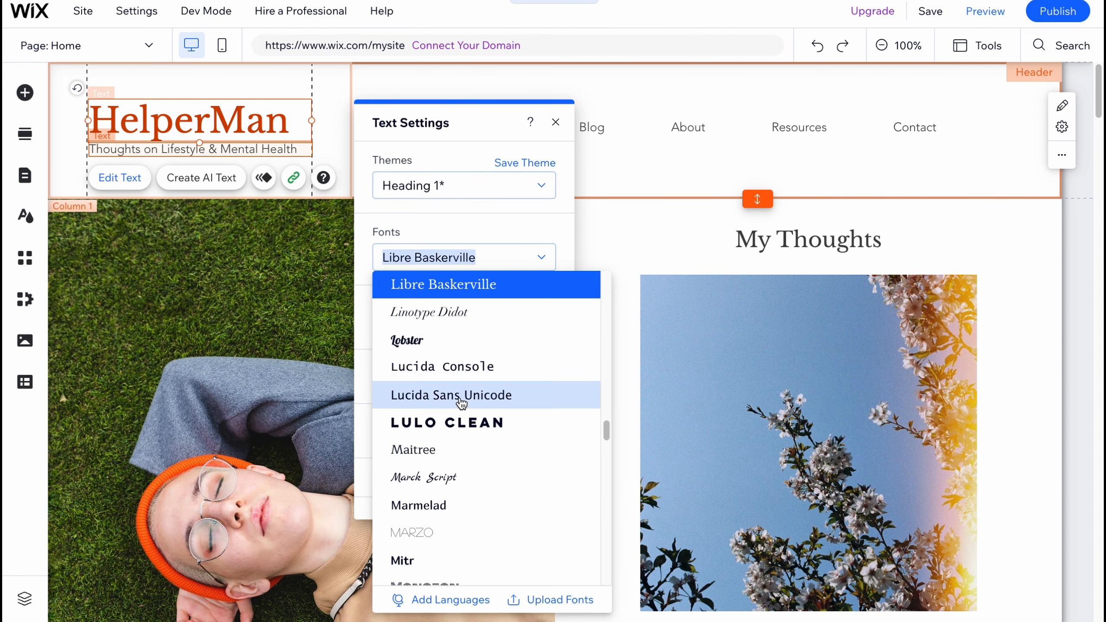
left_click(455, 429)
left_click(191, 133)
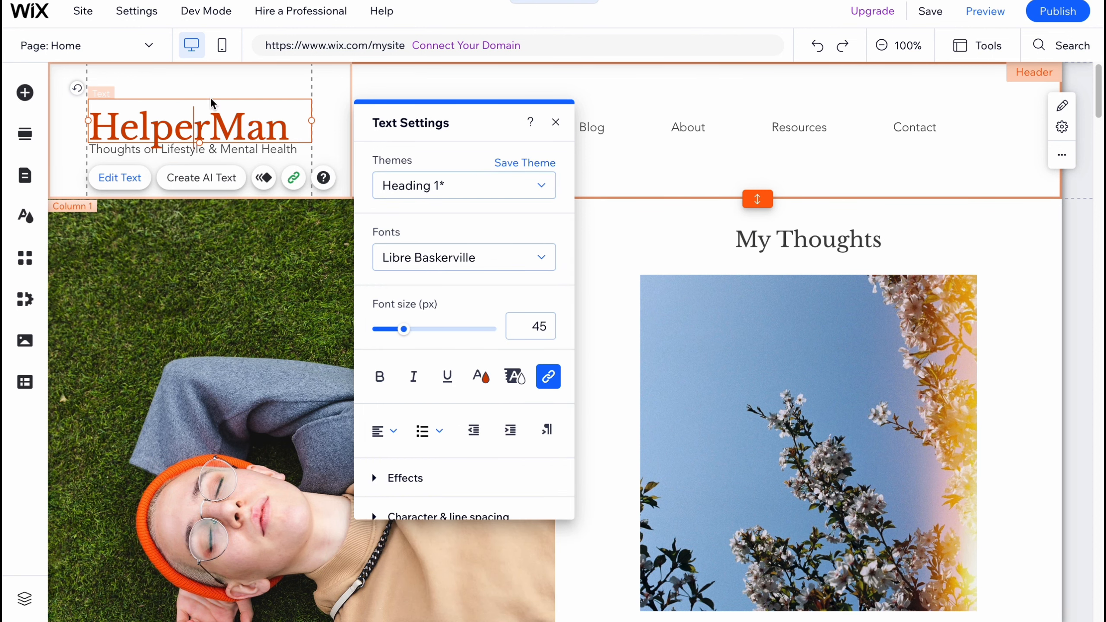
Step: Nudge the site title slightly upward in the header, select its whole text and look through the remaining text settings
left_click(212, 88)
left_click_drag(203, 120, 199, 119)
double_click(199, 119)
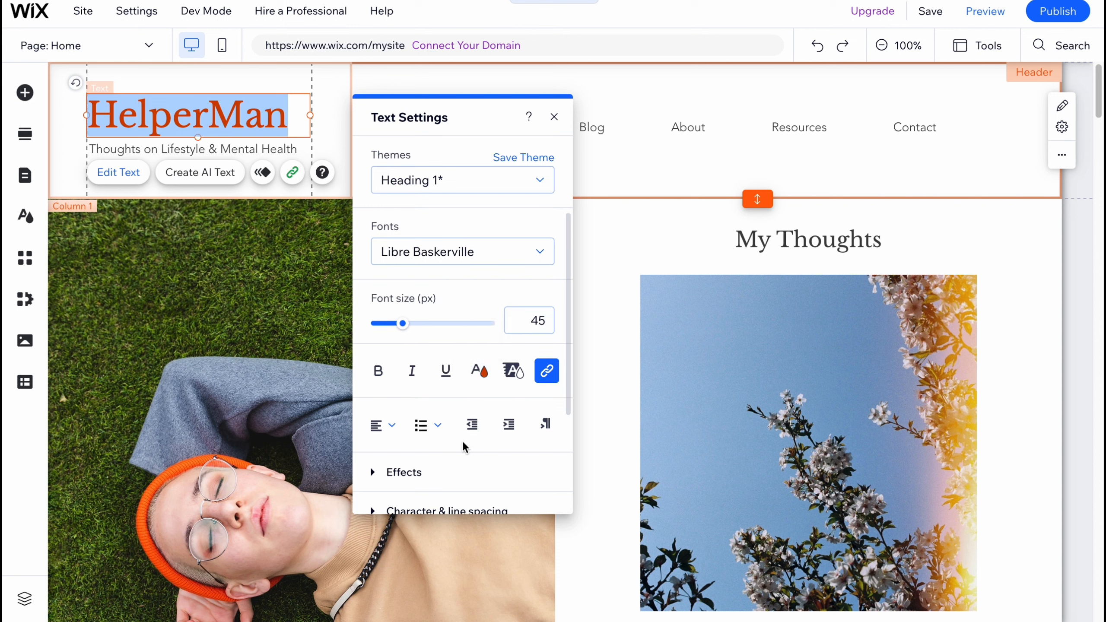
scroll(458, 452, "down", 1)
scroll(449, 463, "down", 3)
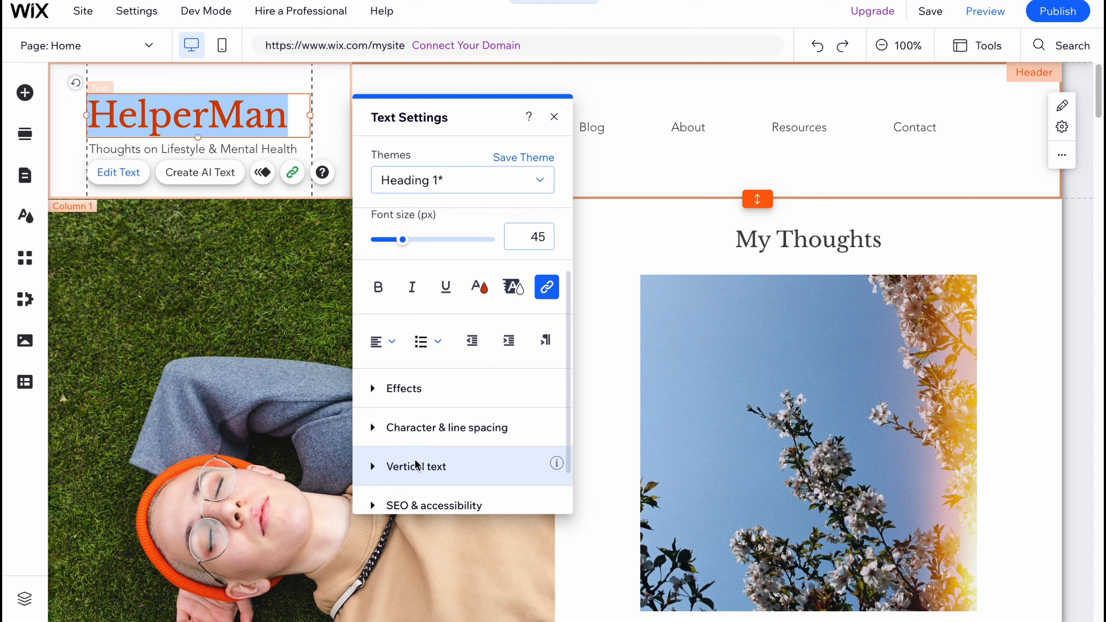
Step: Try the Bounce in animation on the site title and settle on Expand in
left_click(264, 176)
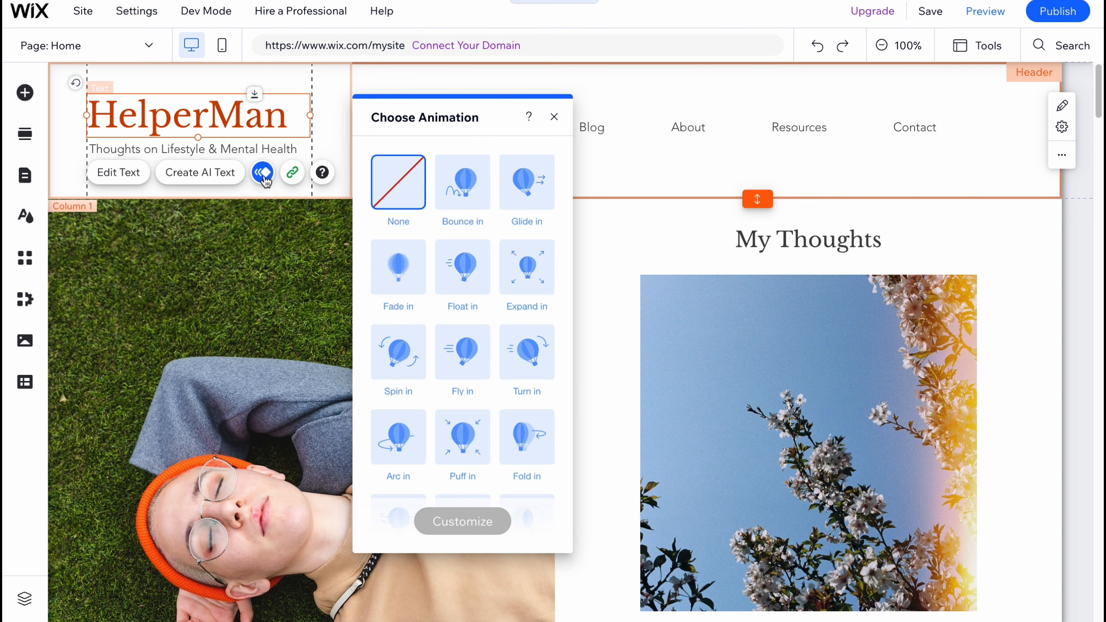
left_click(455, 193)
left_click(527, 266)
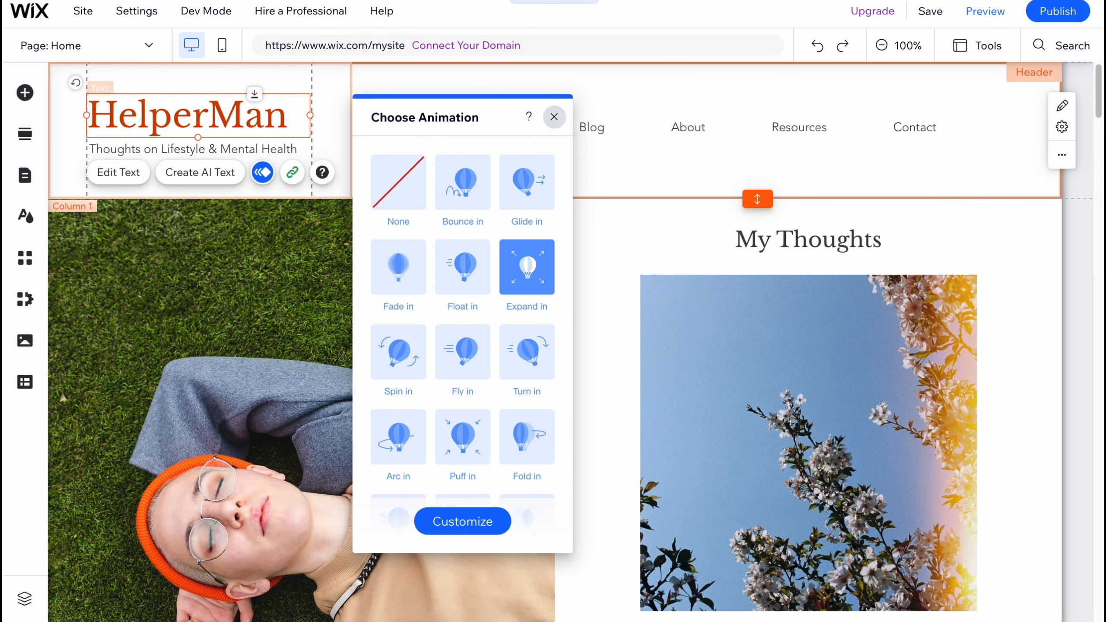
Step: Close the animation choices and look at the home page's intro strip and its column management options
left_click(554, 116)
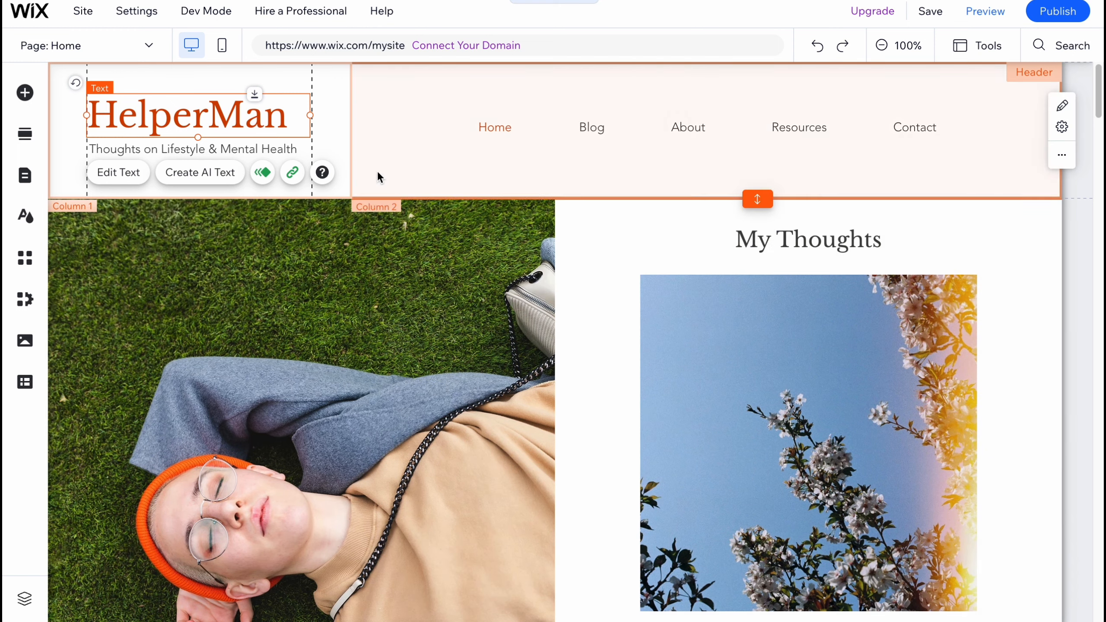
scroll(533, 356, "down", 10)
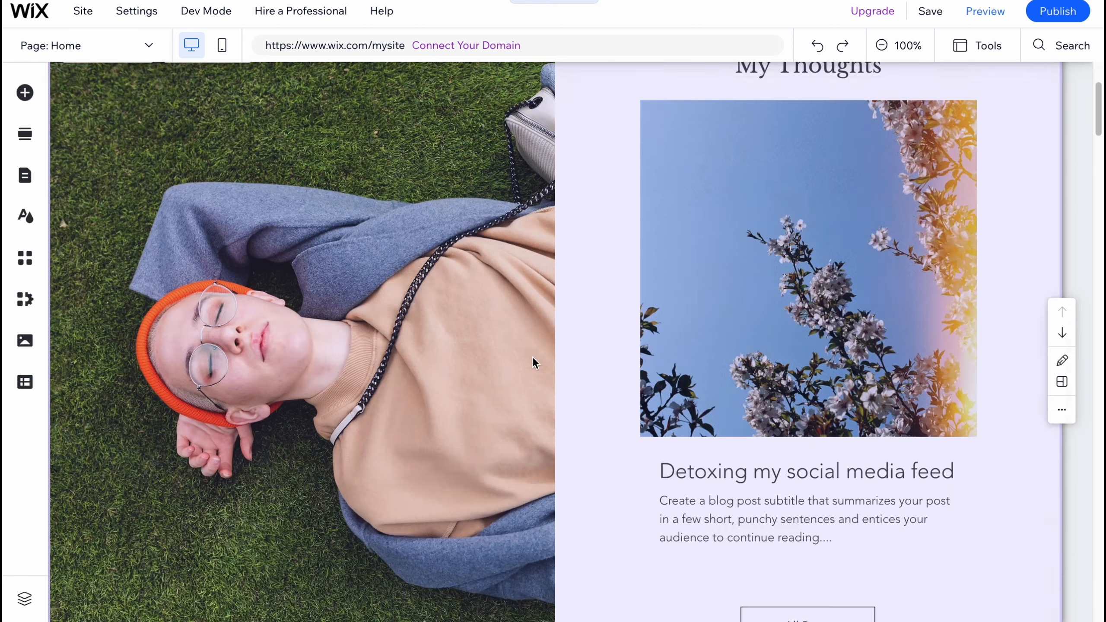
scroll(527, 356, "up", 6)
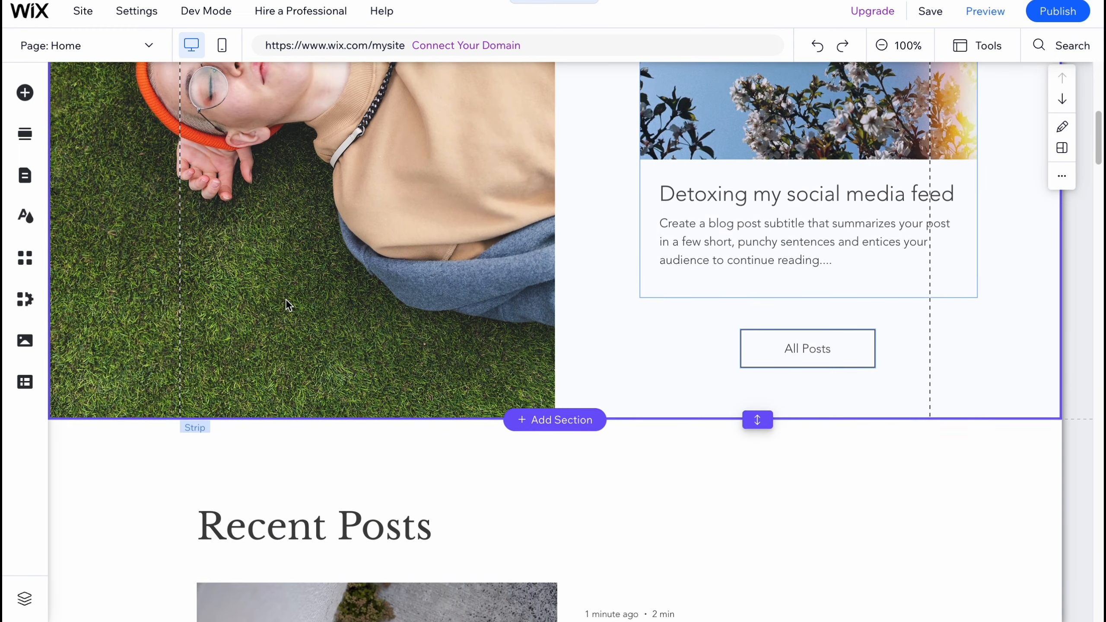
double_click(131, 236)
scroll(285, 335, "up", 3)
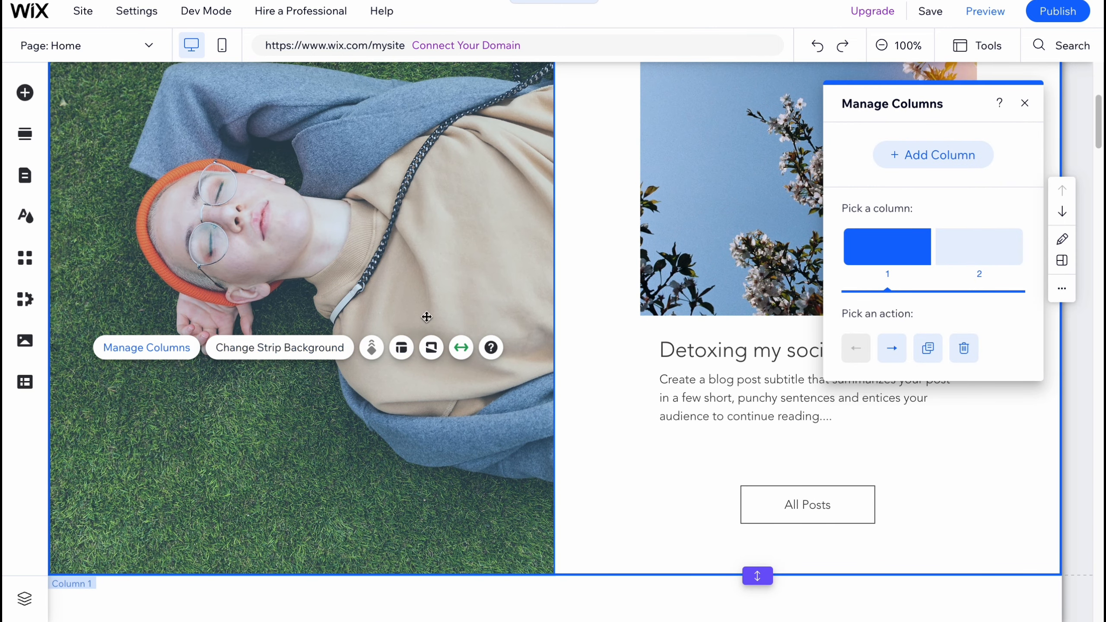
left_click(1026, 105)
scroll(531, 331, "up", 5)
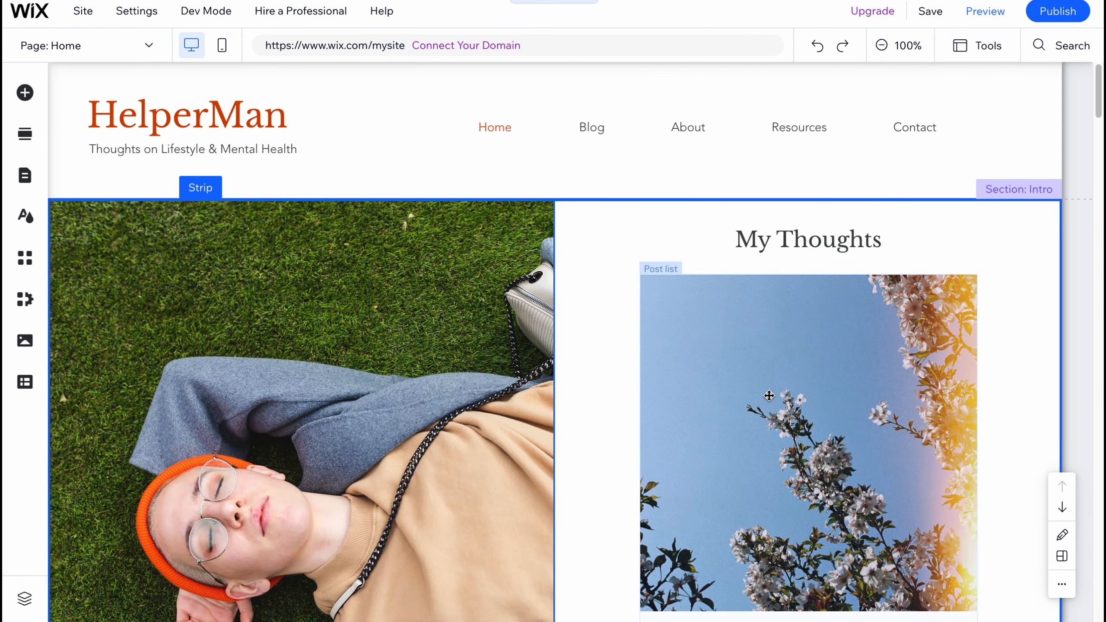
Step: Check the link settings of the All Posts button under the My Thoughts post, leaving them as they are
scroll(770, 395, "down", 8)
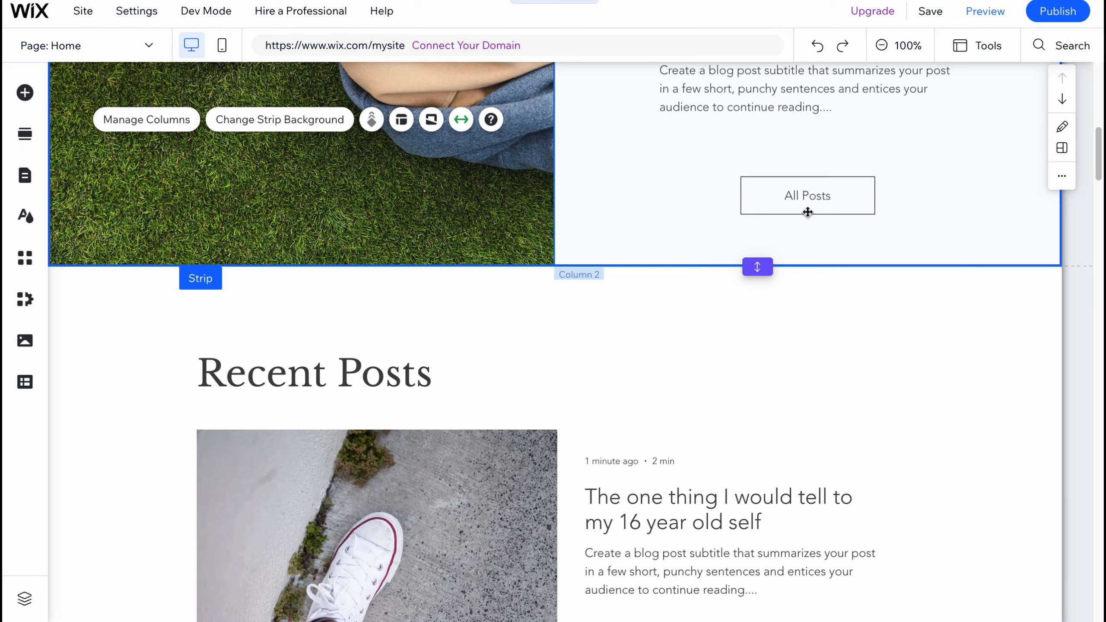
scroll(808, 212, "up", 9)
scroll(802, 475, "down", 3)
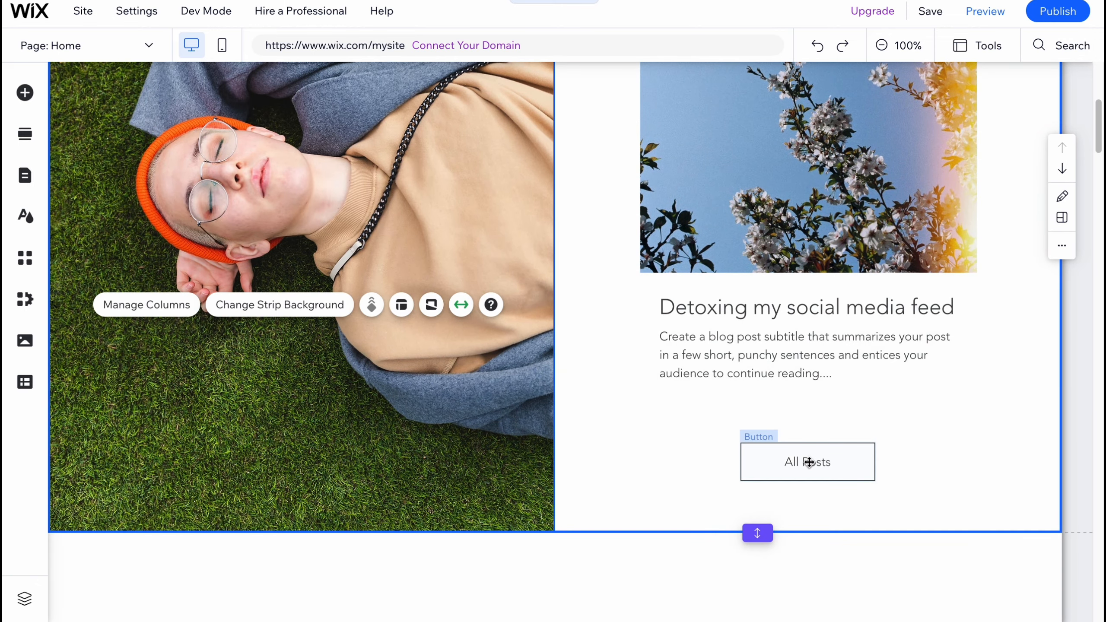
left_click(809, 463)
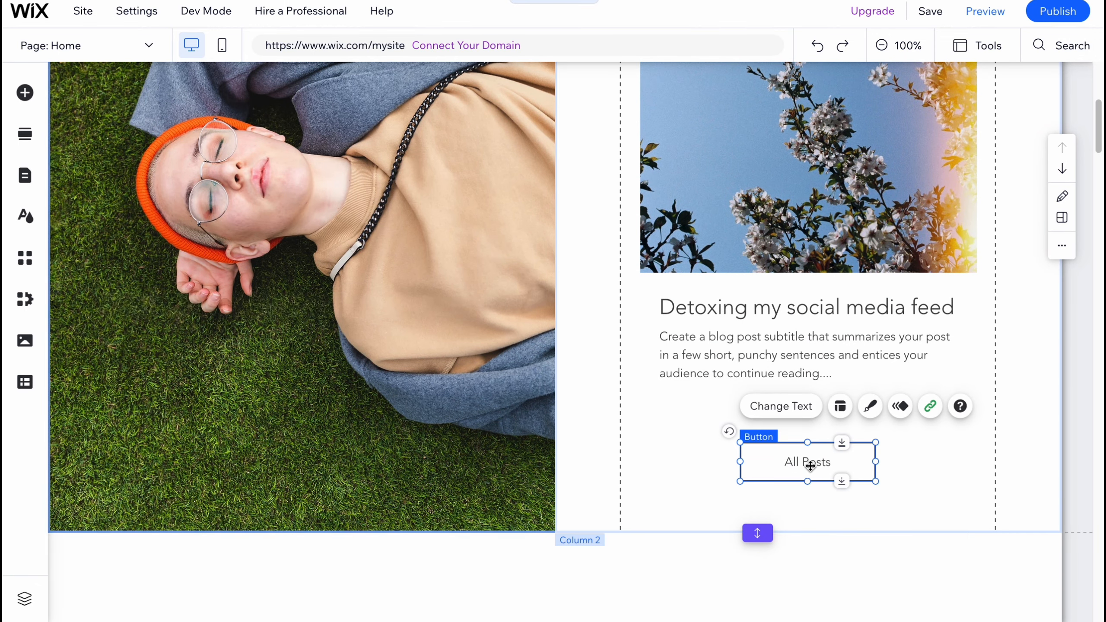
left_click(931, 407)
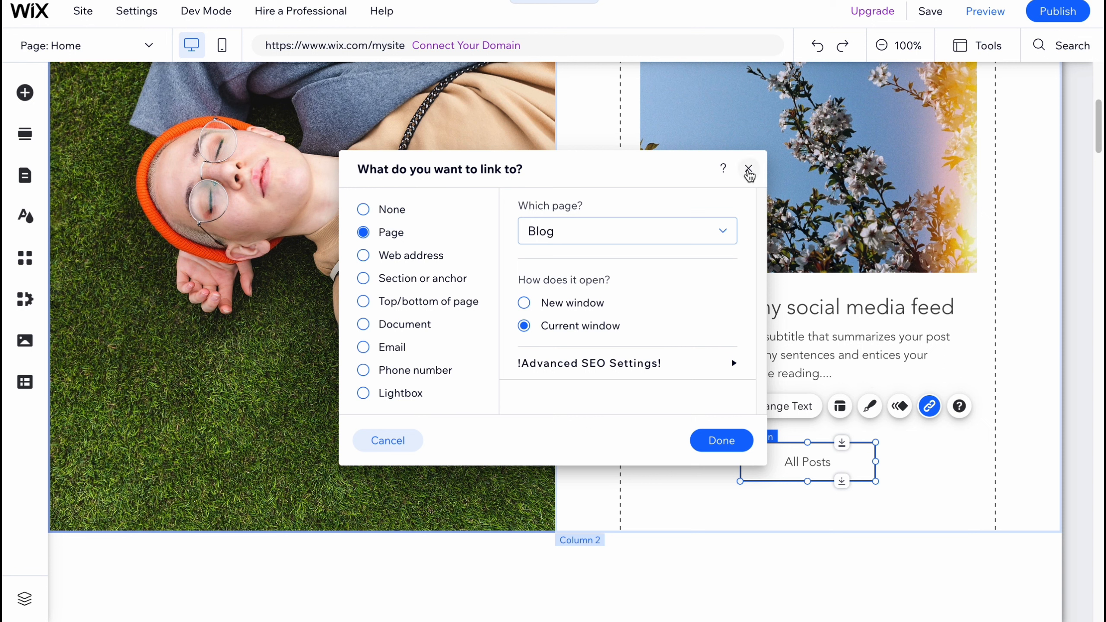
left_click(749, 170)
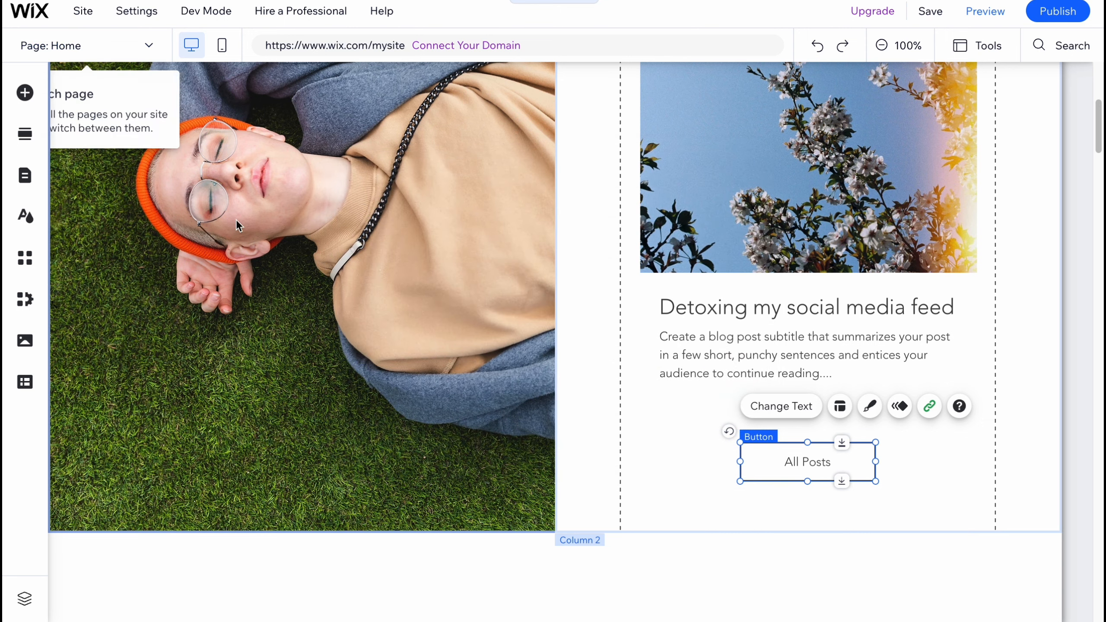
Step: Switch the editor from the home page to the site's Blog page
scroll(236, 222, "up", 4)
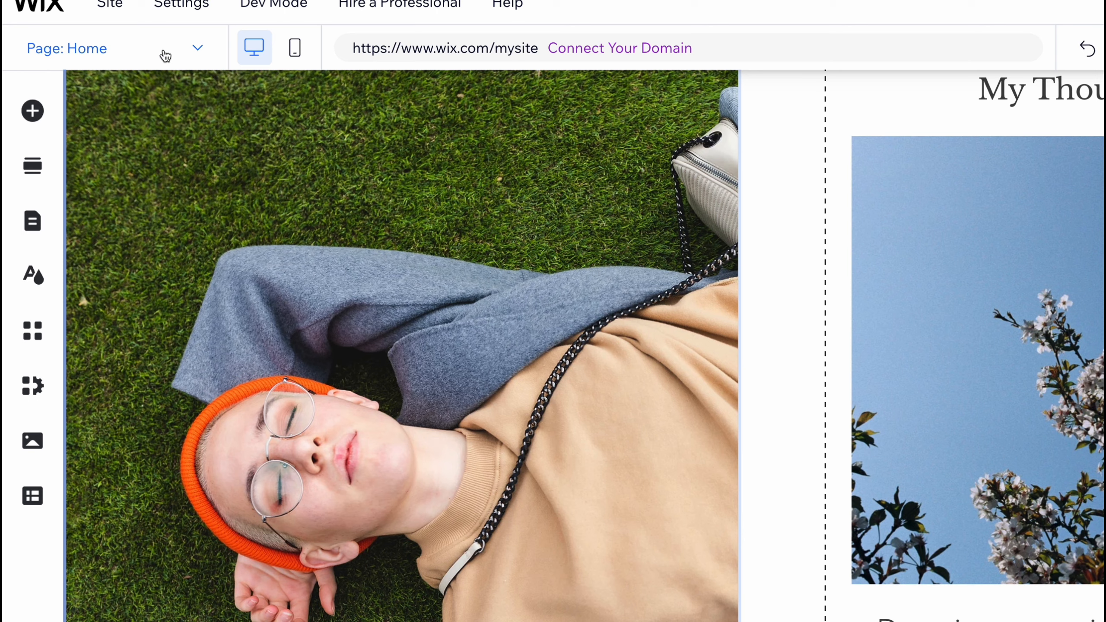
left_click(166, 56)
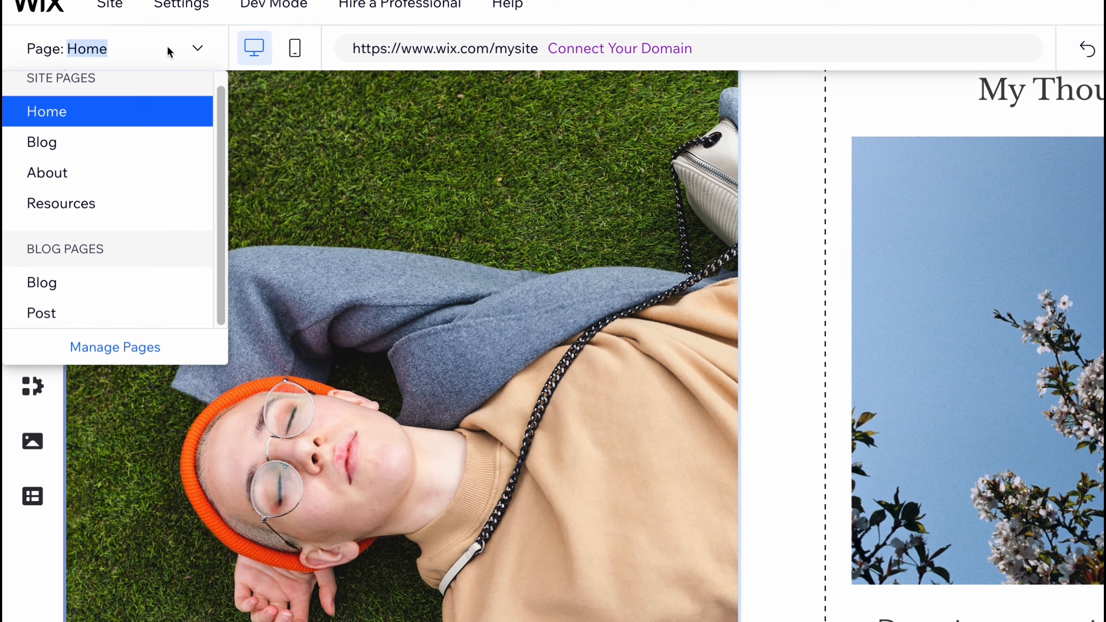
left_click(57, 136)
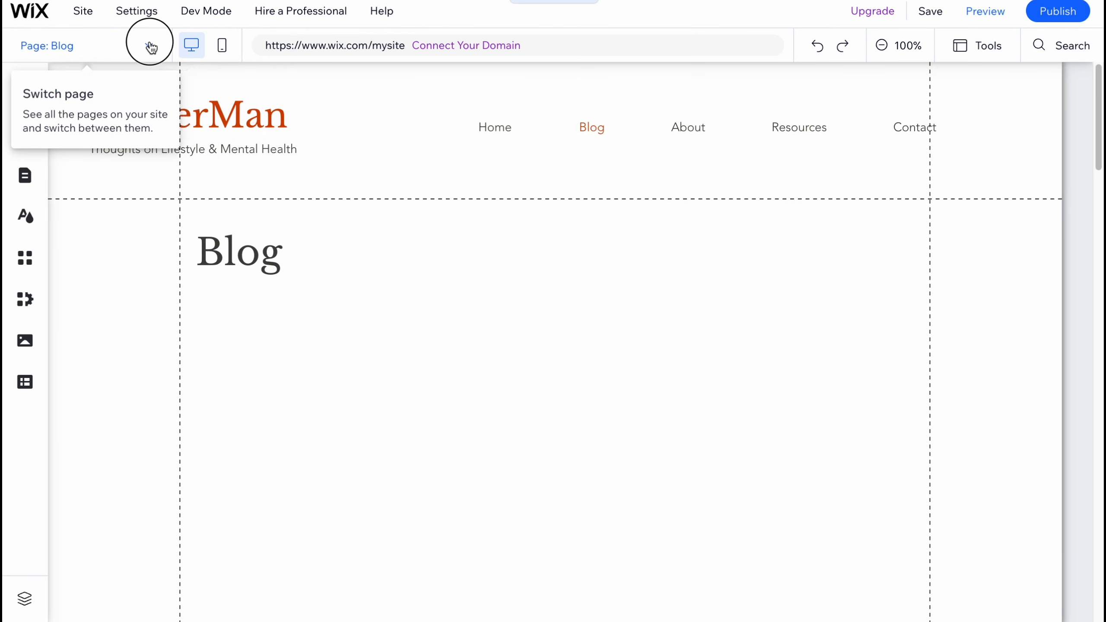
left_click(149, 45)
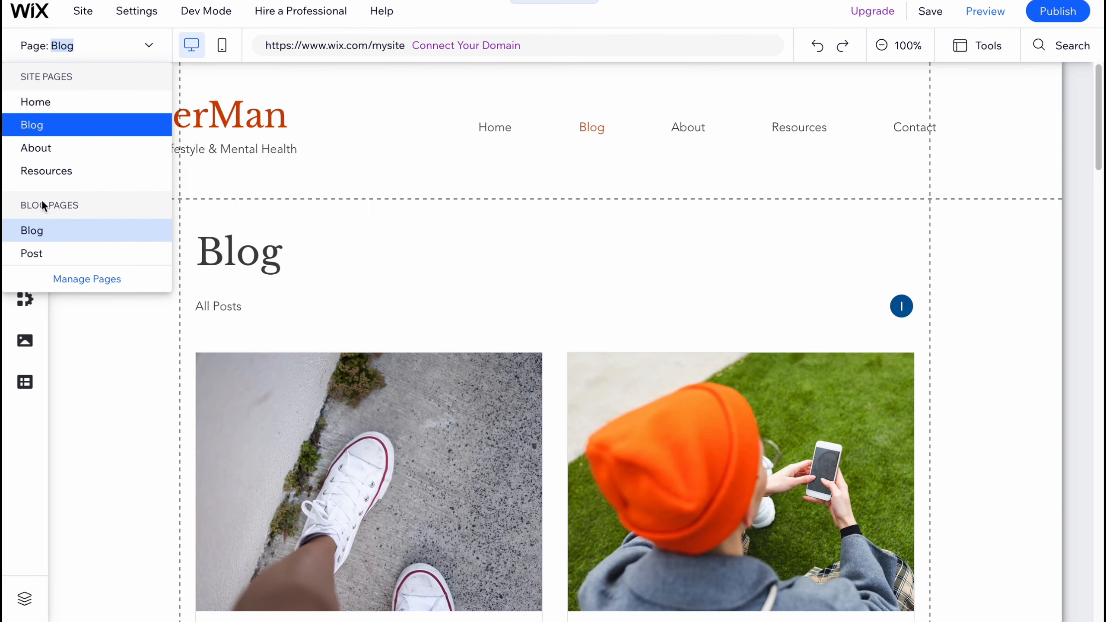
left_click(33, 230)
Step: Switch the editor to the Post page under the blog pages and examine the layout of the sample blog post
left_click(107, 52)
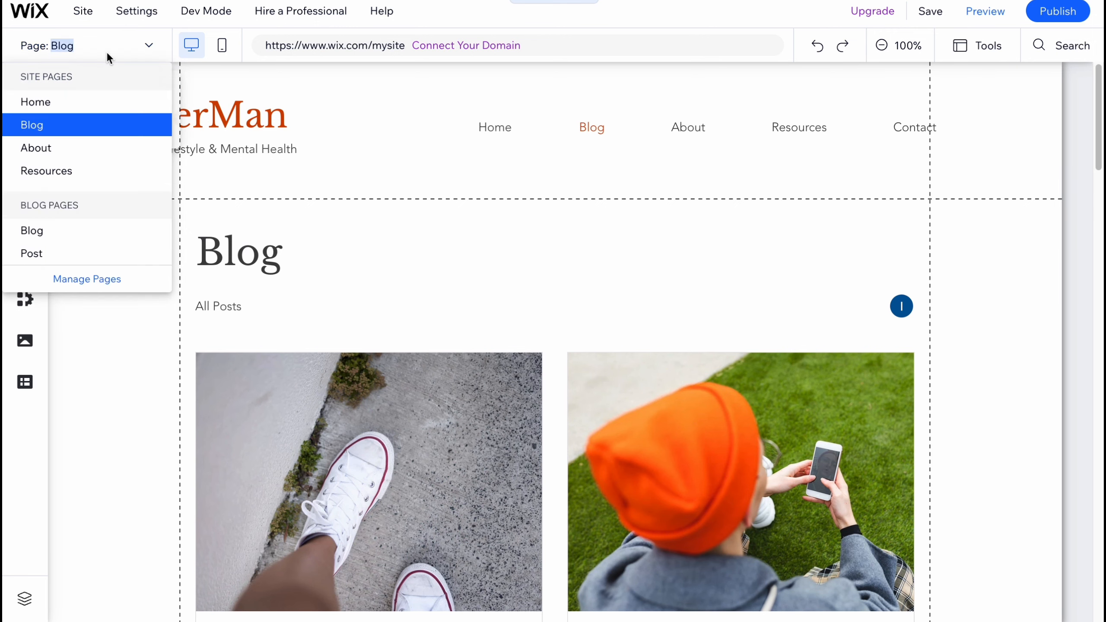
left_click(36, 251)
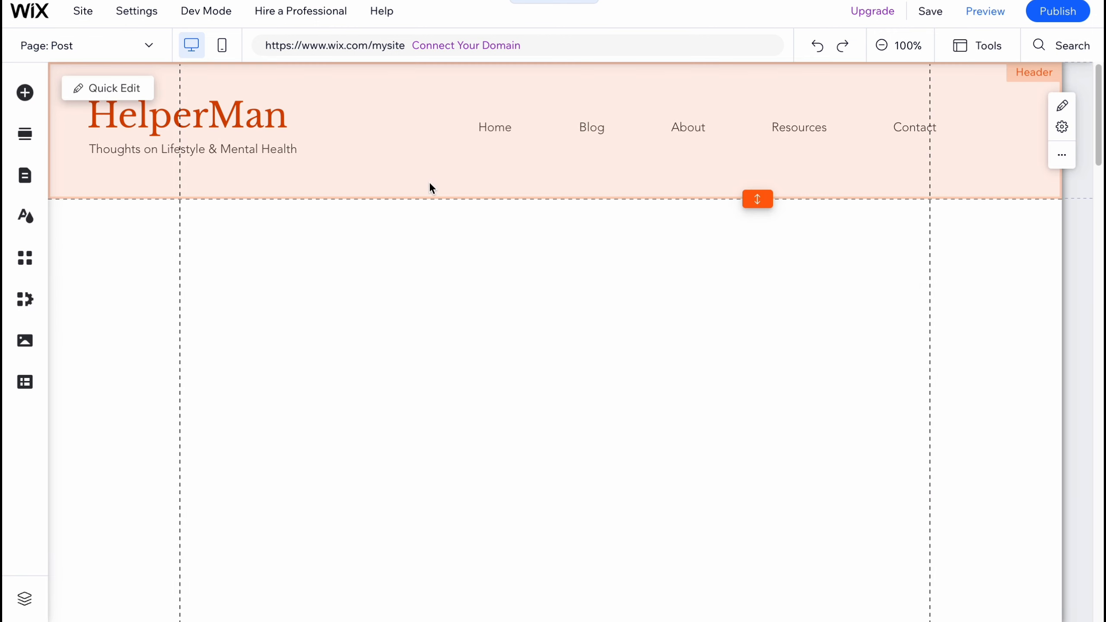
scroll(688, 362, "down", 3)
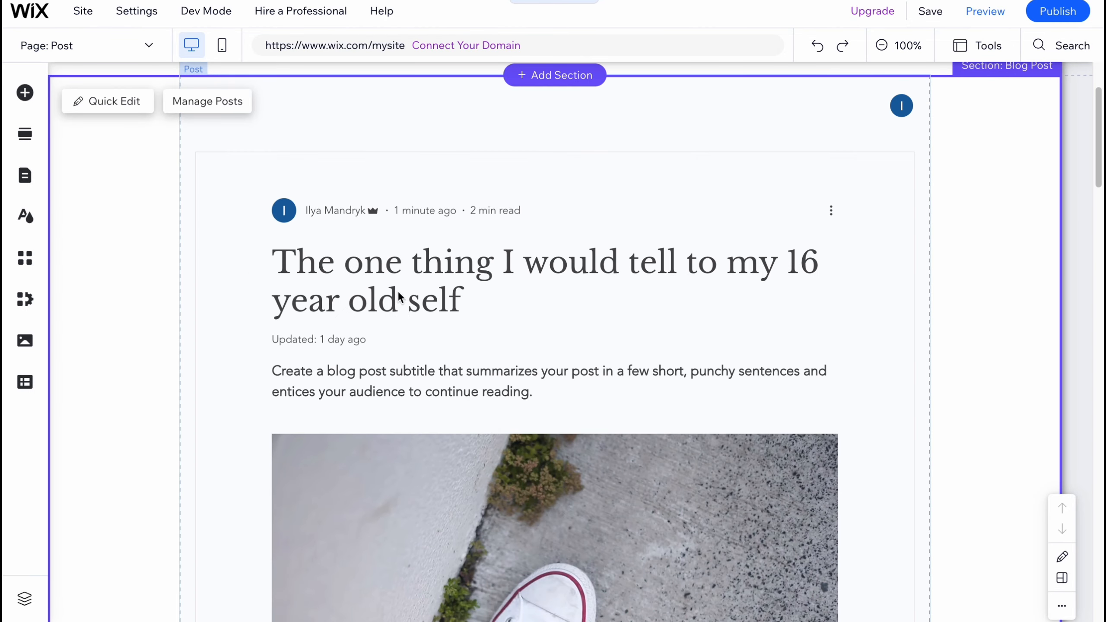
scroll(414, 335, "down", 1)
scroll(415, 336, "down", 1)
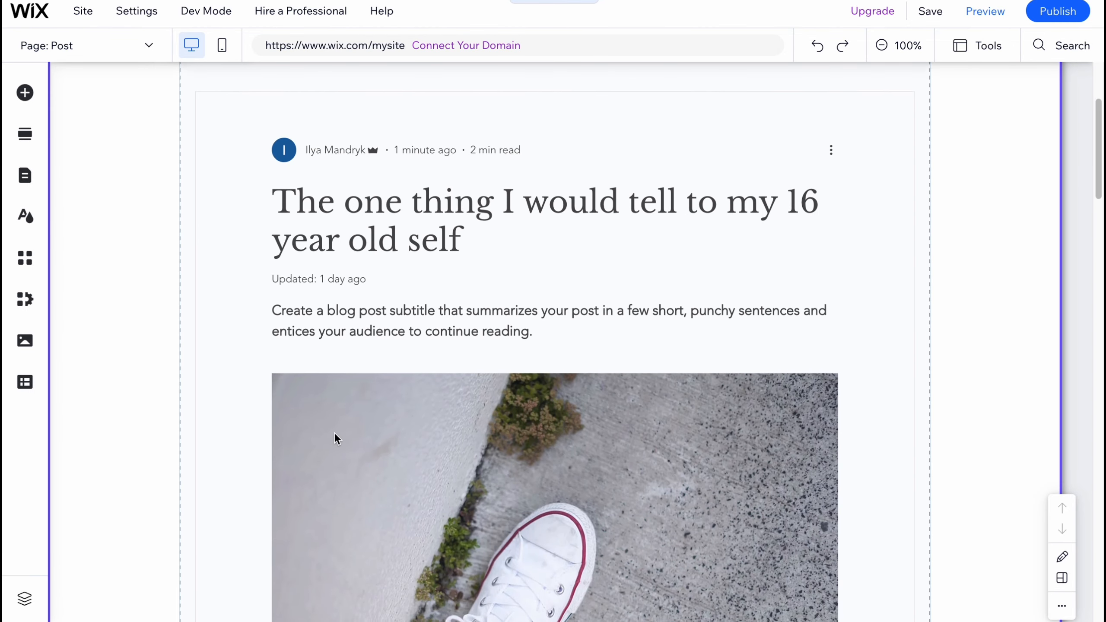
scroll(682, 362, "down", 4)
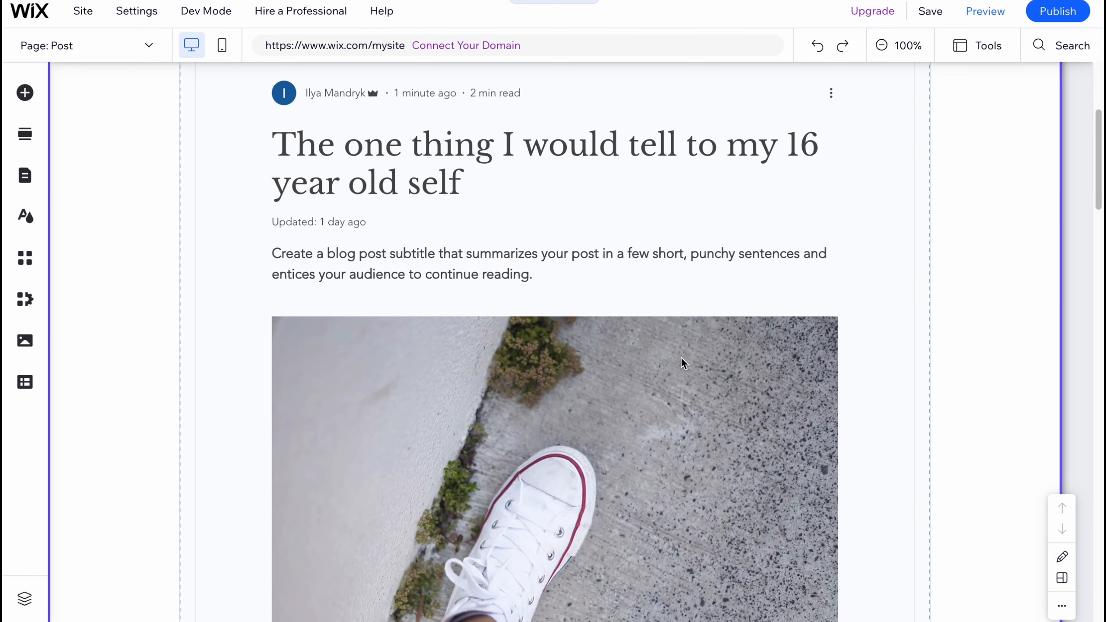
scroll(741, 359, "up", 5)
scroll(464, 332, "down", 4)
scroll(645, 316, "up", 8)
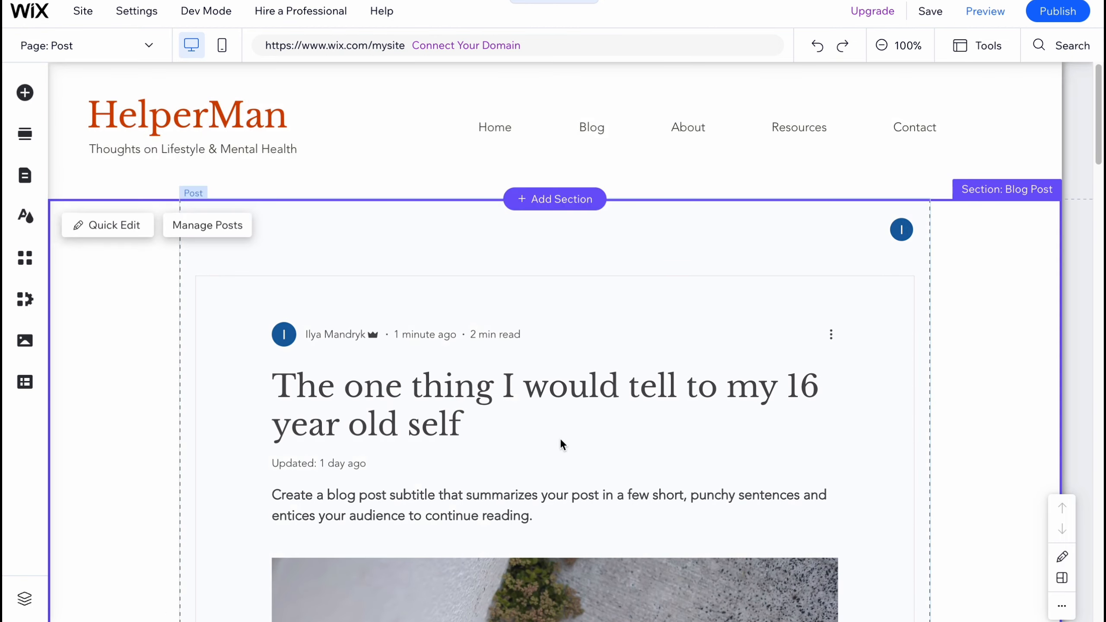
scroll(588, 436, "down", 1)
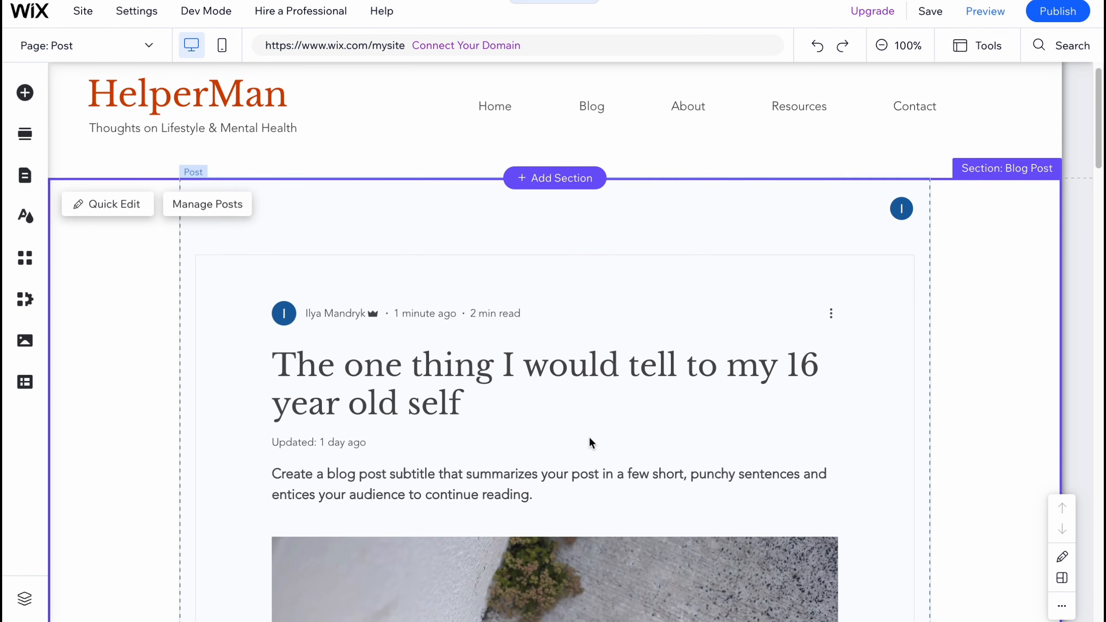
scroll(479, 314, "up", 1)
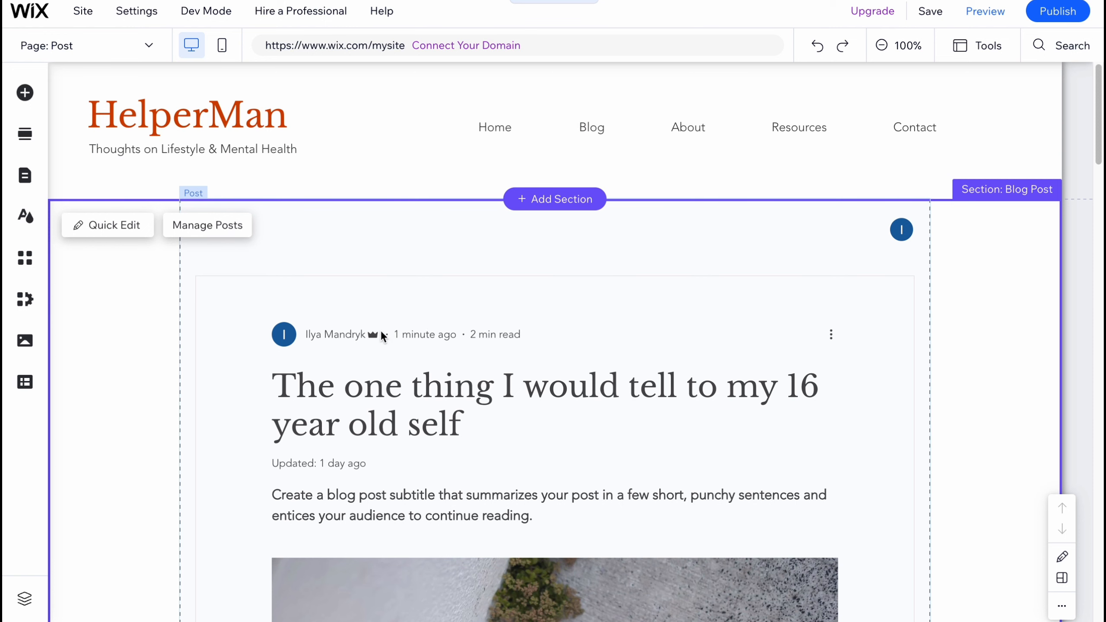
Step: Publish the site and check its live version, following the All Posts button to the blog page
left_click(1065, 15)
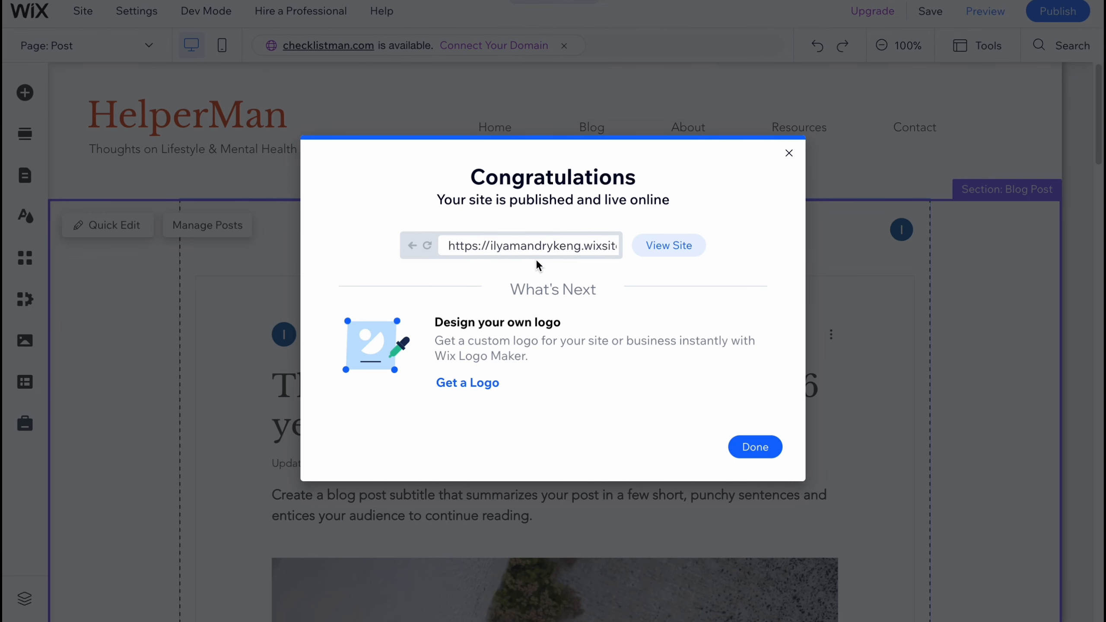
left_click(679, 251)
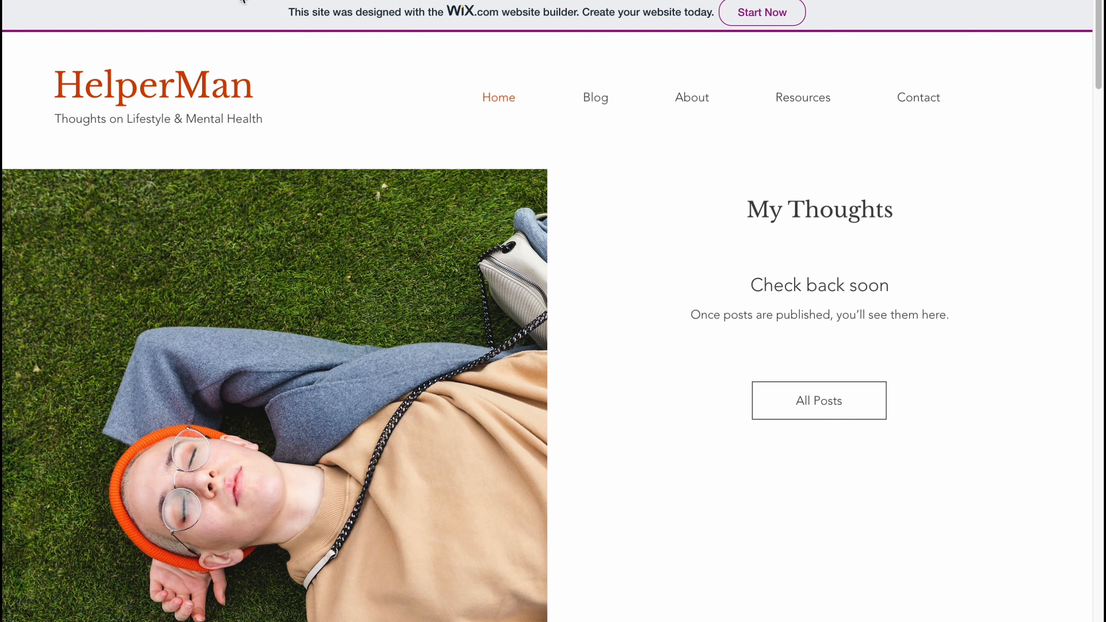
left_click(797, 407)
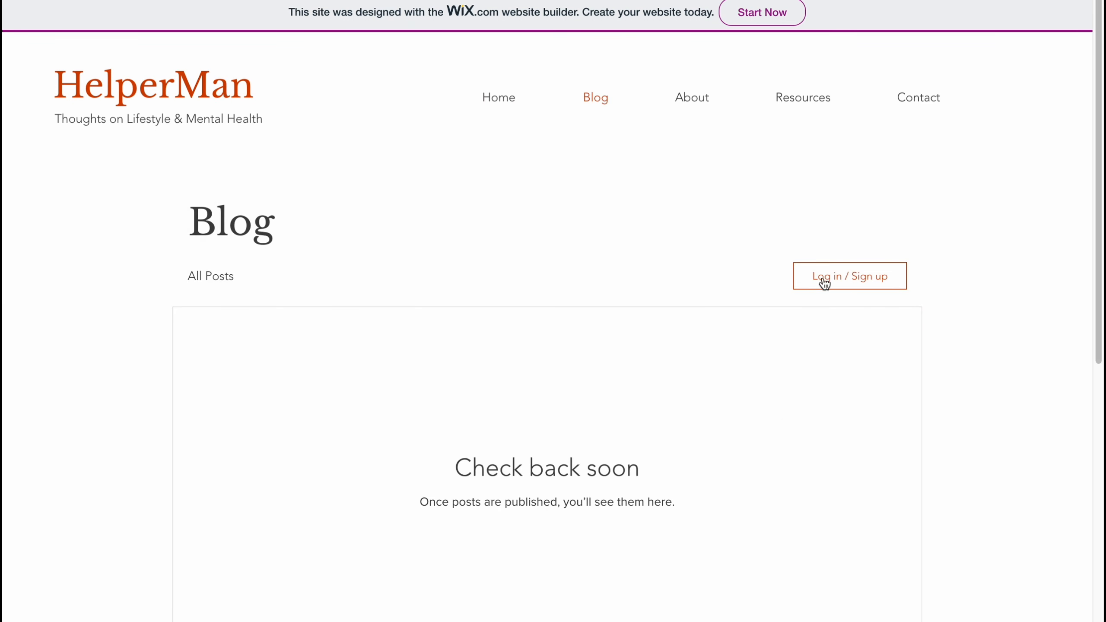
scroll(461, 410, "down", 5)
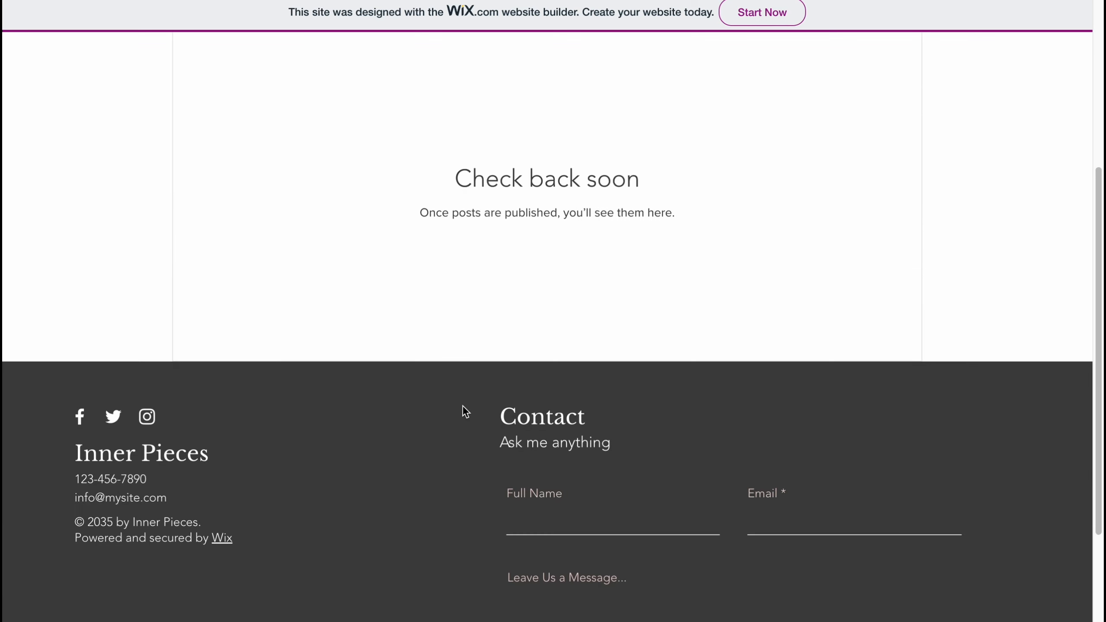